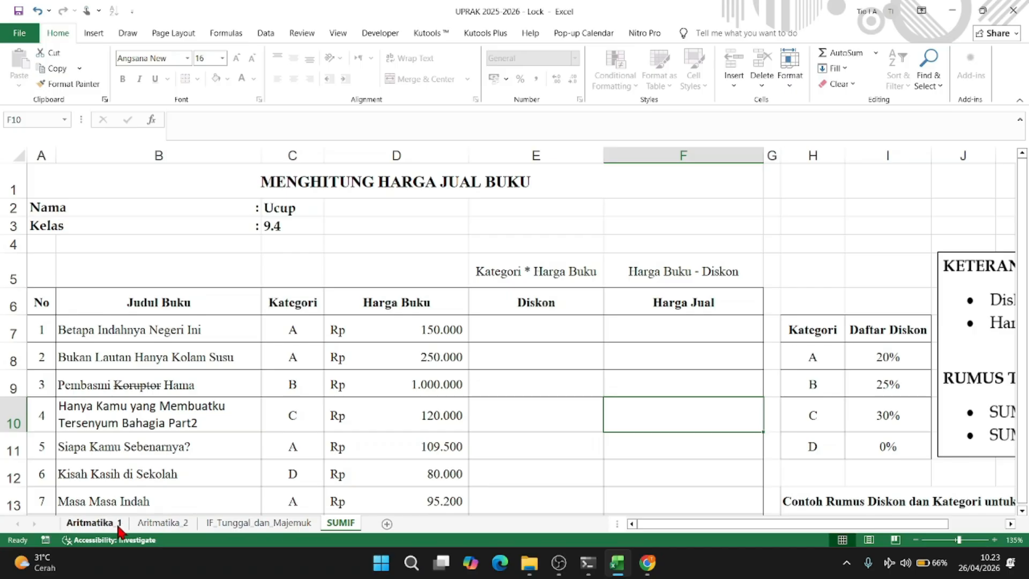
- Replace the student's name in the Nama field of the Aritmatika_1 sheet
{"action": "left_click", "coordinate": [91, 522]}
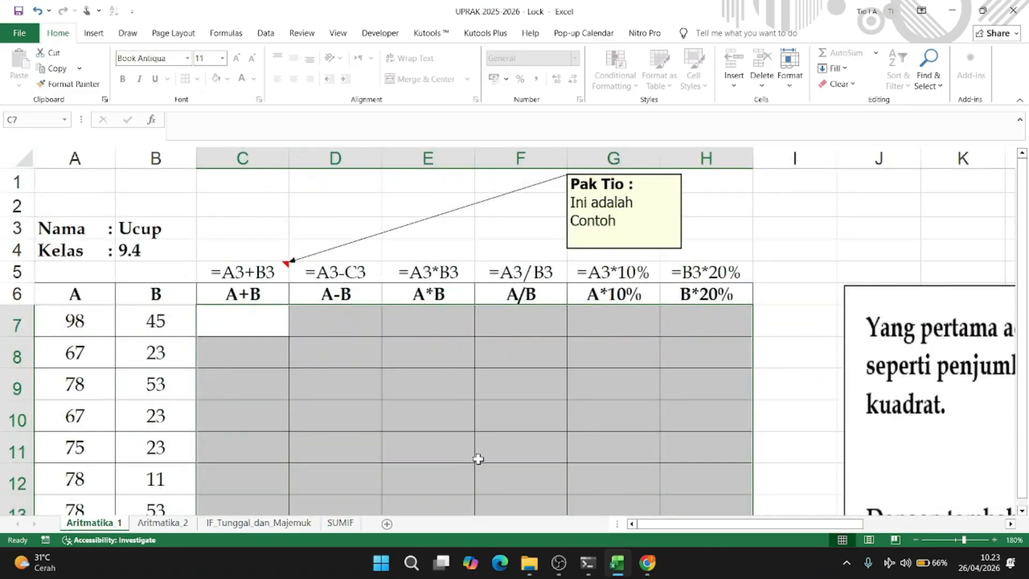
{"action": "left_click", "coordinate": [164, 226]}
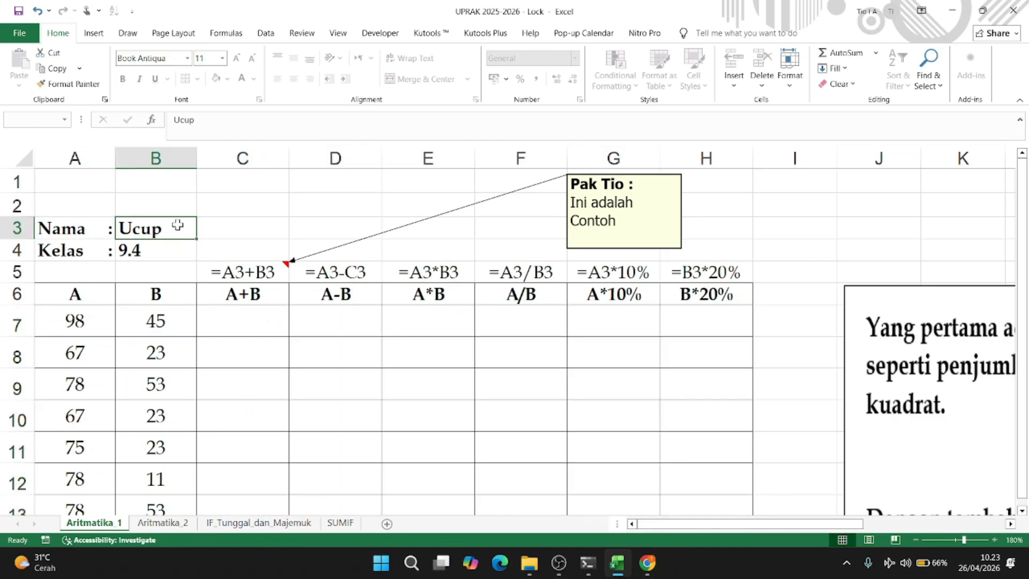
{"action": "type", "text": "Asep"}
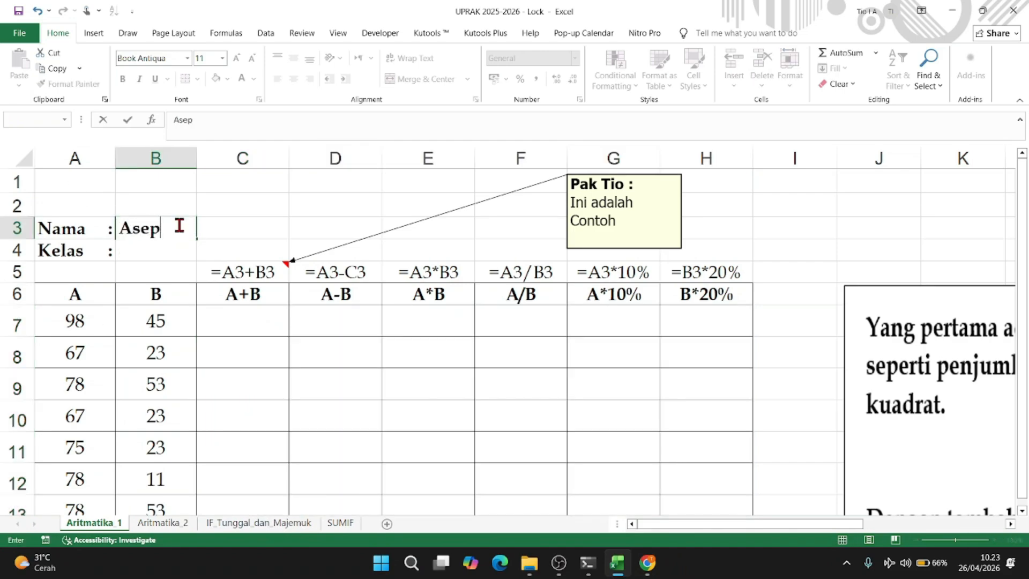
{"action": "key", "text": "Return"}
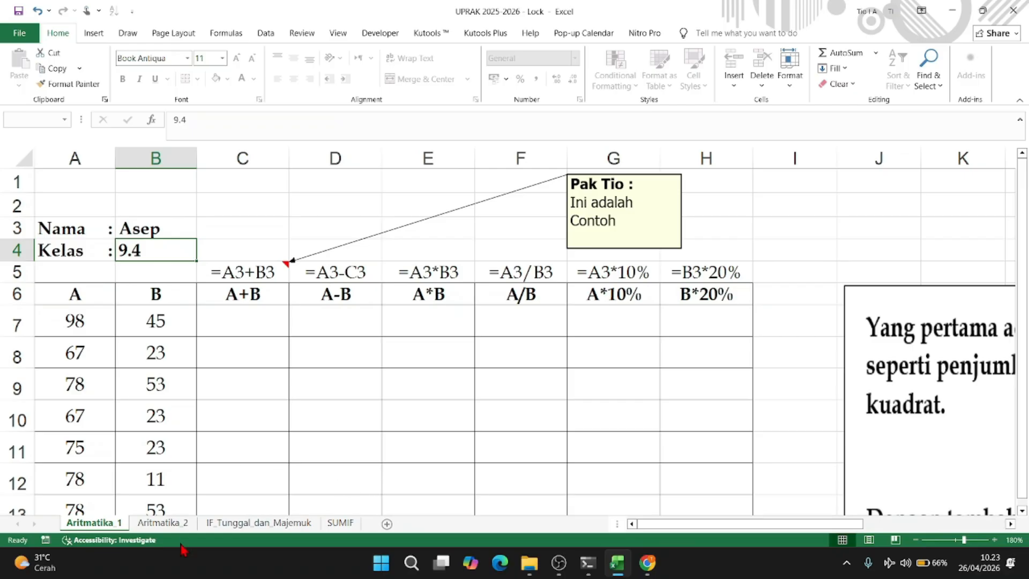
- Check the Nama field on the Aritmatika_2, IF_Tunggal_dan_Majemuk and SUMIF sheets
{"action": "left_click", "coordinate": [163, 522]}
{"action": "scroll", "coordinate": [122, 256], "scroll_direction": "up", "scroll_amount": 7}
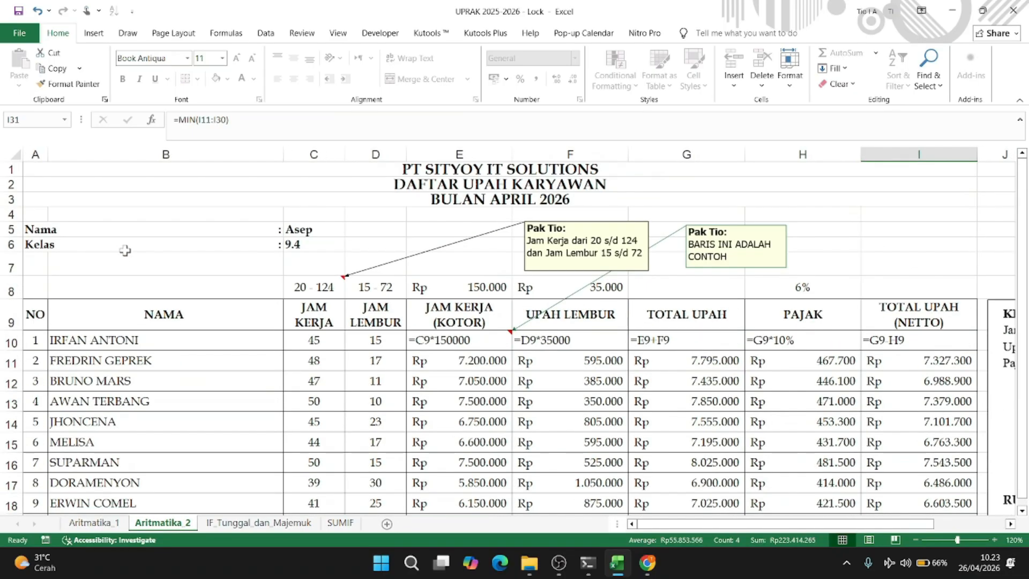
{"action": "left_click", "coordinate": [281, 524]}
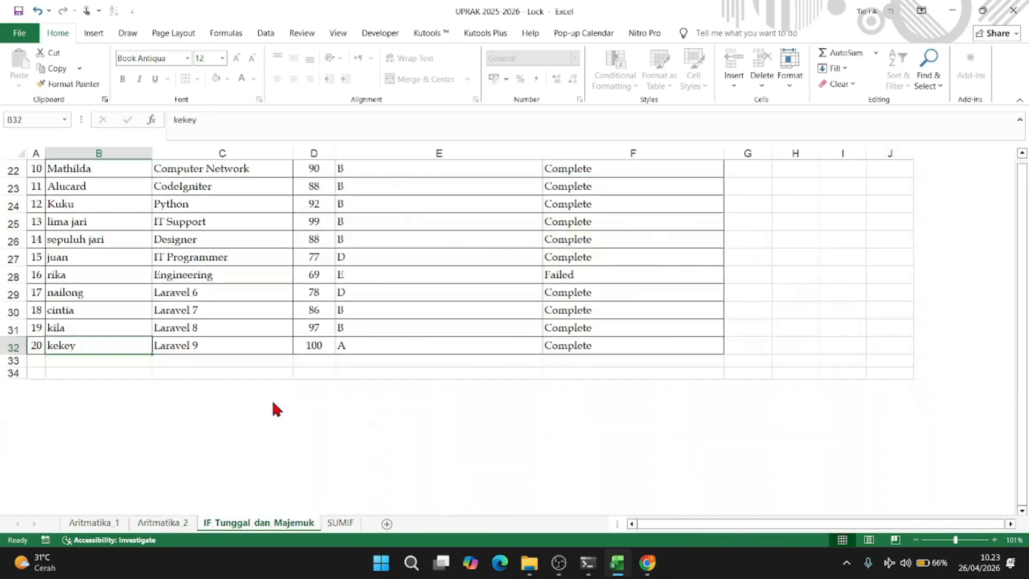
{"action": "scroll", "coordinate": [271, 409], "scroll_direction": "up", "scroll_amount": 7}
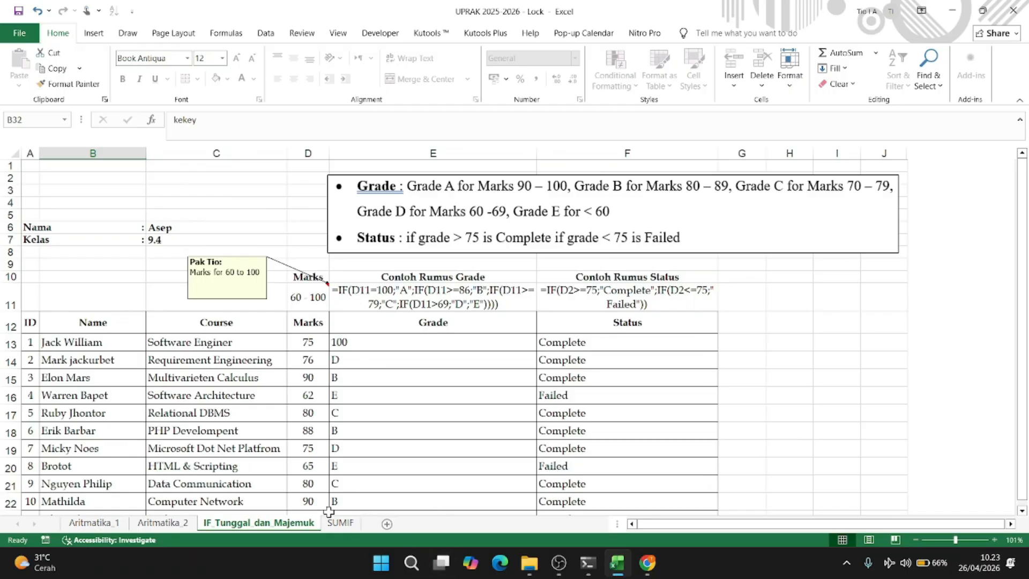
{"action": "left_click", "coordinate": [340, 522]}
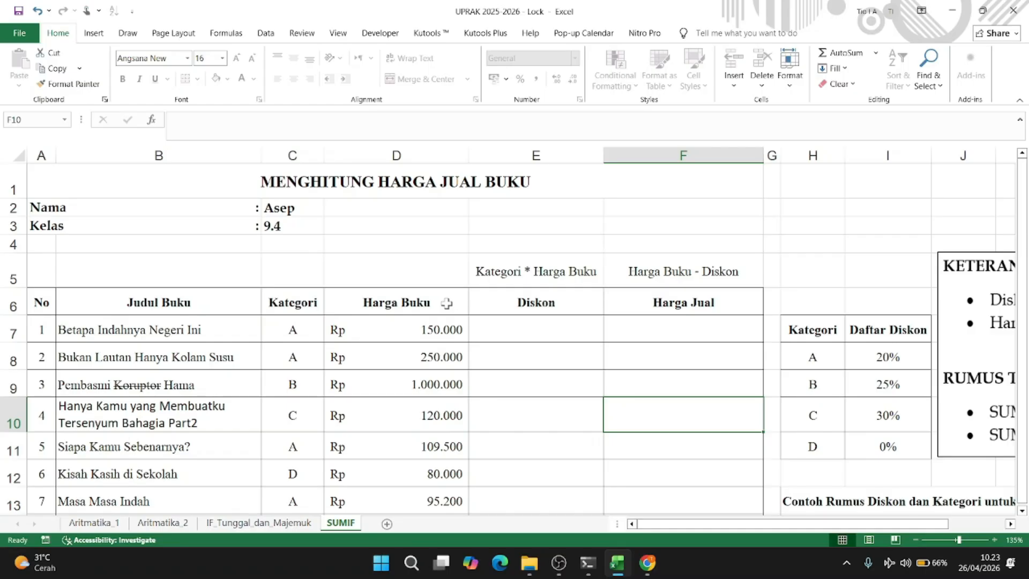
- Examine the book price table, the KETERANGAN box and the total rows on the SUMIF sheet
{"action": "scroll", "coordinate": [446, 303], "scroll_direction": "down", "scroll_amount": 1}
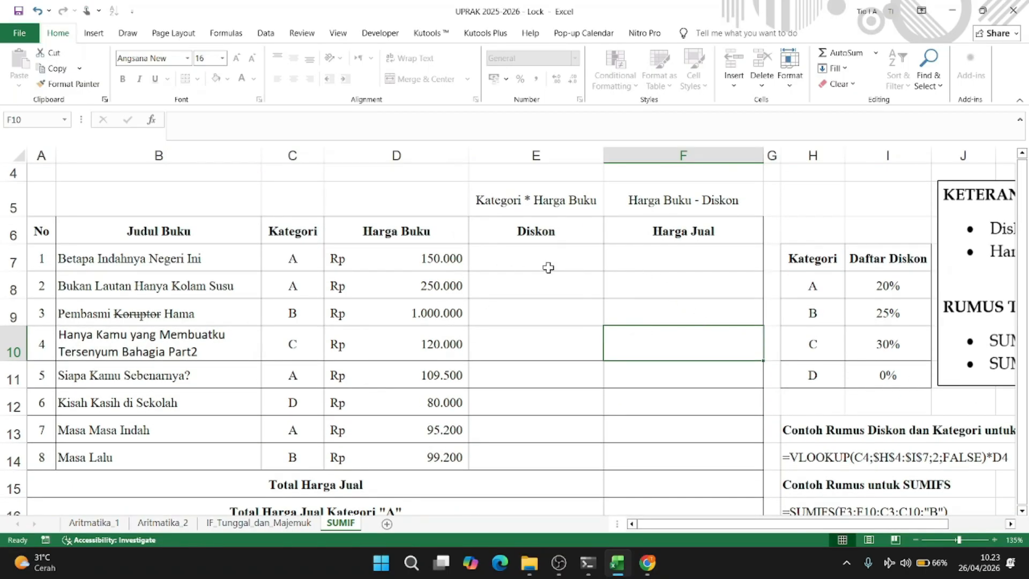
{"action": "scroll", "coordinate": [738, 409], "scroll_direction": "right", "scroll_amount": 1}
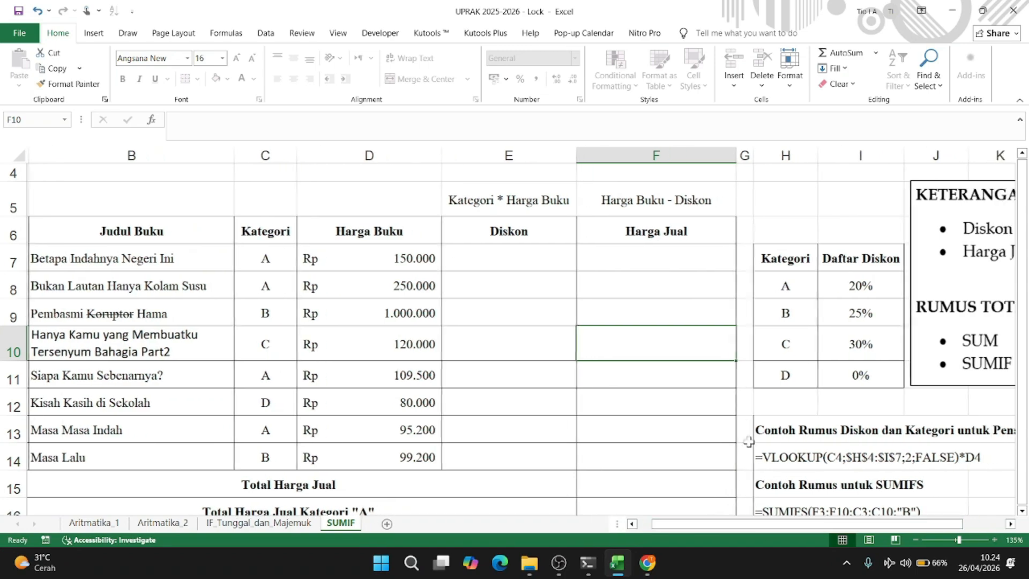
{"action": "scroll", "coordinate": [738, 409], "scroll_direction": "down", "scroll_amount": 1}
{"action": "scroll", "coordinate": [738, 409], "scroll_direction": "up", "scroll_amount": 1}
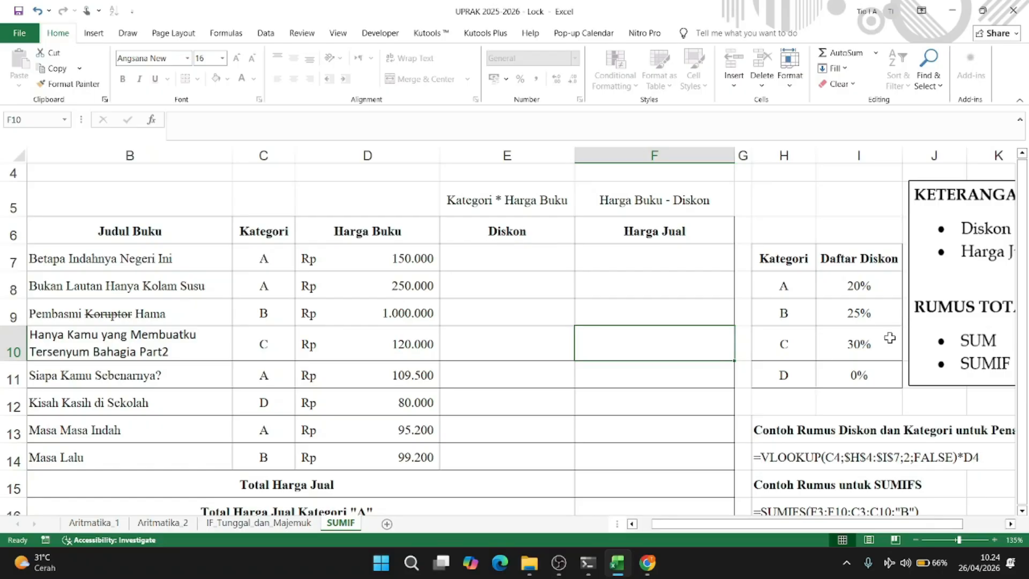
{"action": "left_click_drag", "start_coordinate": [885, 525], "coordinate": [914, 530]}
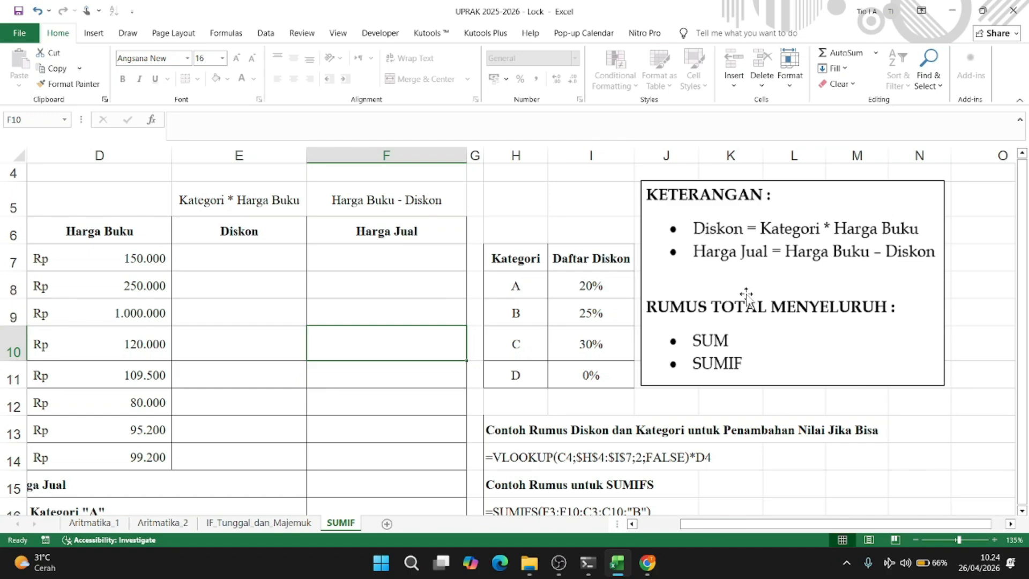
{"action": "scroll", "coordinate": [767, 364], "scroll_direction": "down", "scroll_amount": 1}
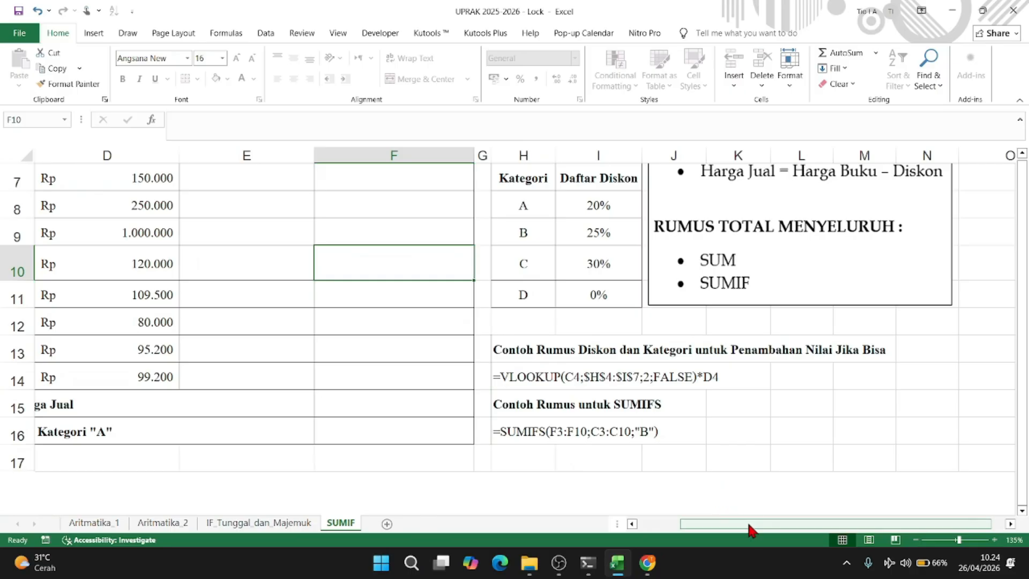
{"action": "left_click_drag", "start_coordinate": [750, 526], "coordinate": [729, 527]}
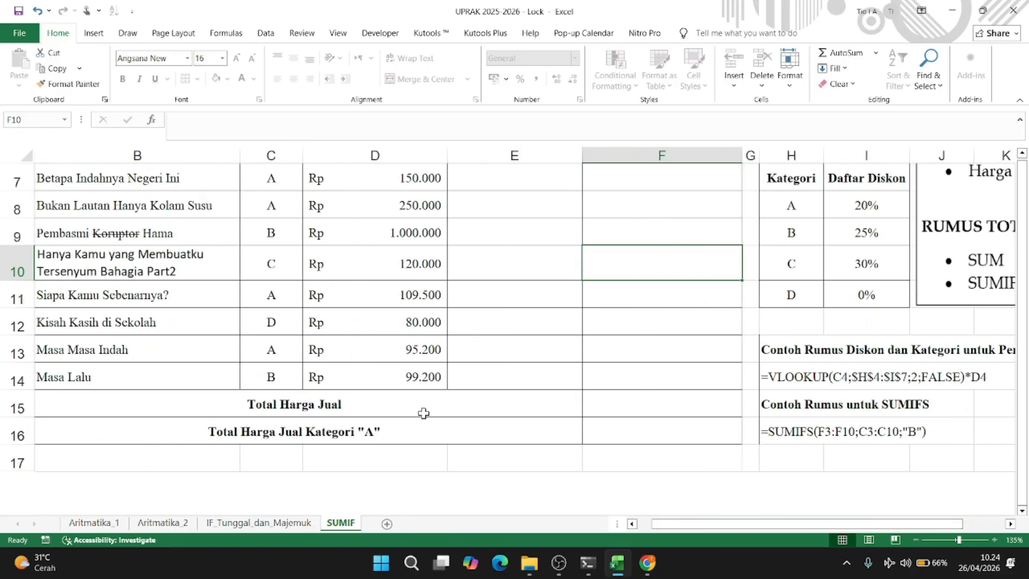
{"action": "left_click", "coordinate": [678, 404]}
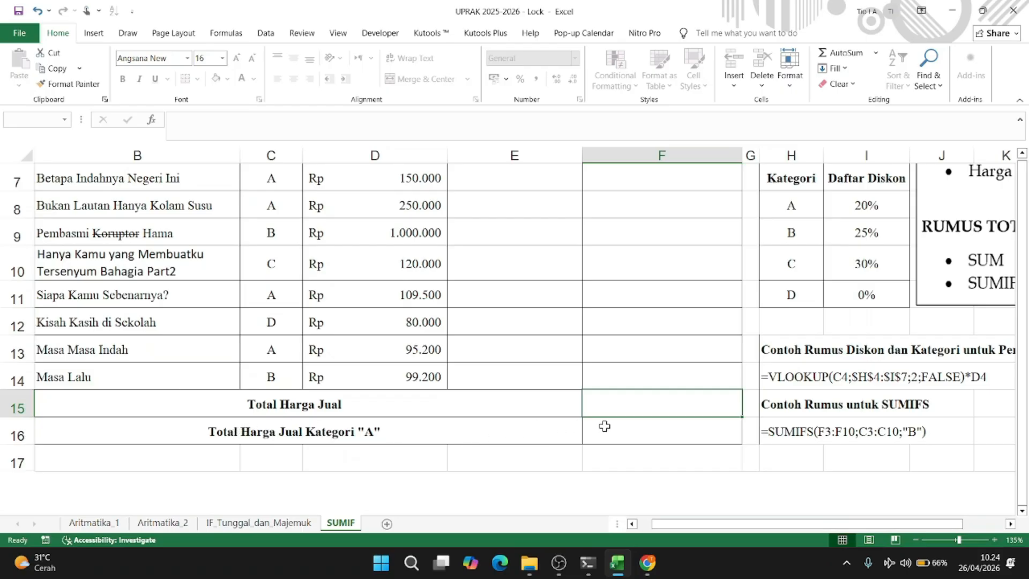
- Review the sample VLOOKUP and SUMIFS formulas and the discount percentages listed for each category
{"action": "scroll", "coordinate": [885, 420], "scroll_direction": "up", "scroll_amount": 1}
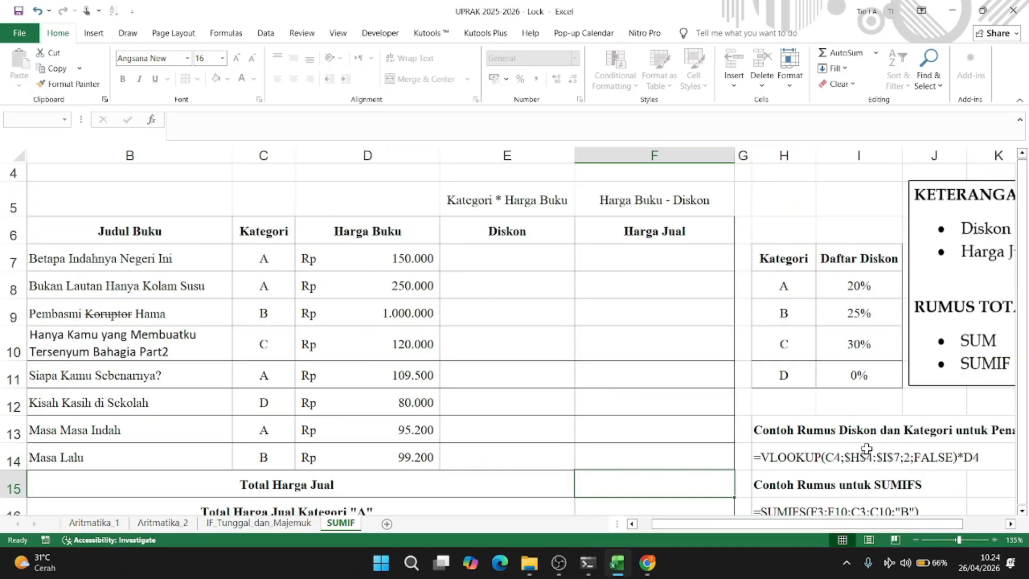
{"action": "scroll", "coordinate": [866, 449], "scroll_direction": "down", "scroll_amount": 1}
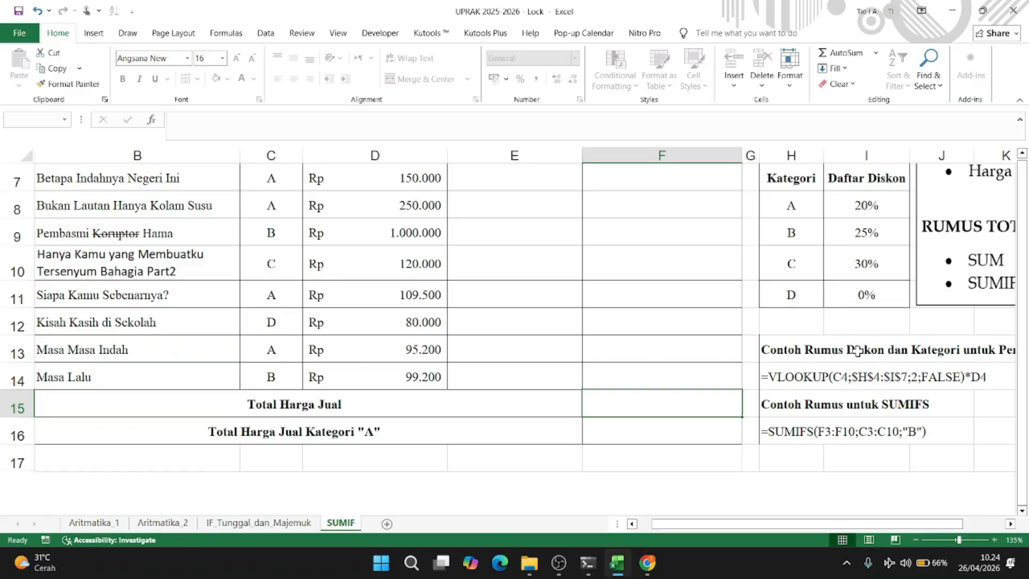
{"action": "left_click_drag", "start_coordinate": [902, 527], "coordinate": [917, 523]}
{"action": "scroll", "coordinate": [683, 434], "scroll_direction": "up", "scroll_amount": 1}
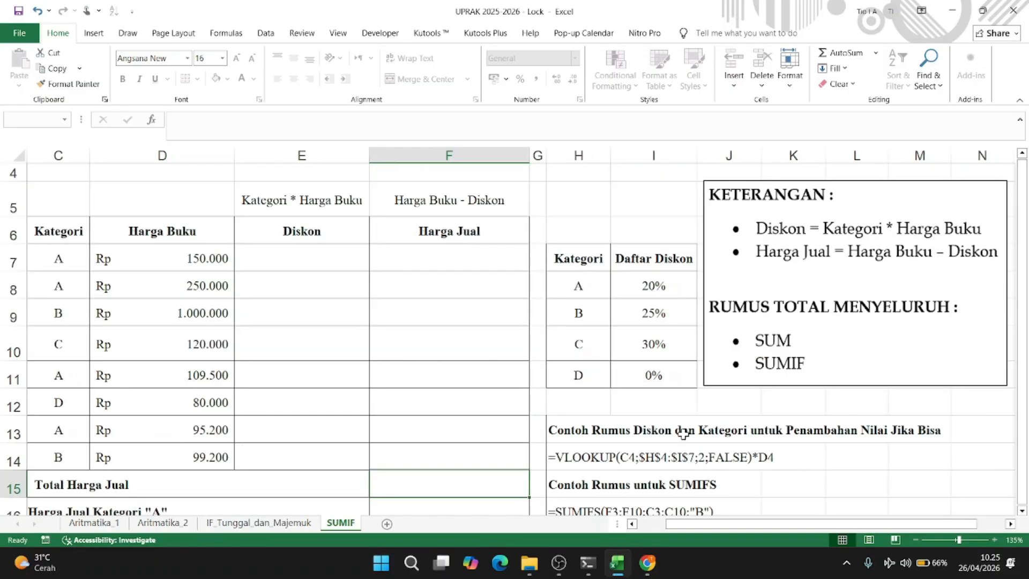
{"action": "scroll", "coordinate": [681, 481], "scroll_direction": "down", "scroll_amount": 1}
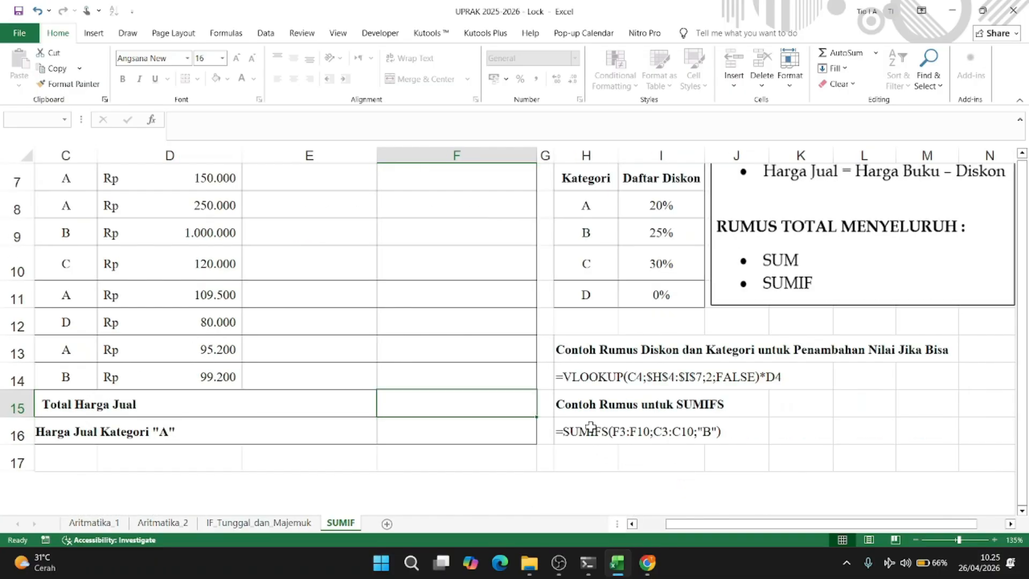
{"action": "scroll", "coordinate": [600, 409], "scroll_direction": "up", "scroll_amount": 1}
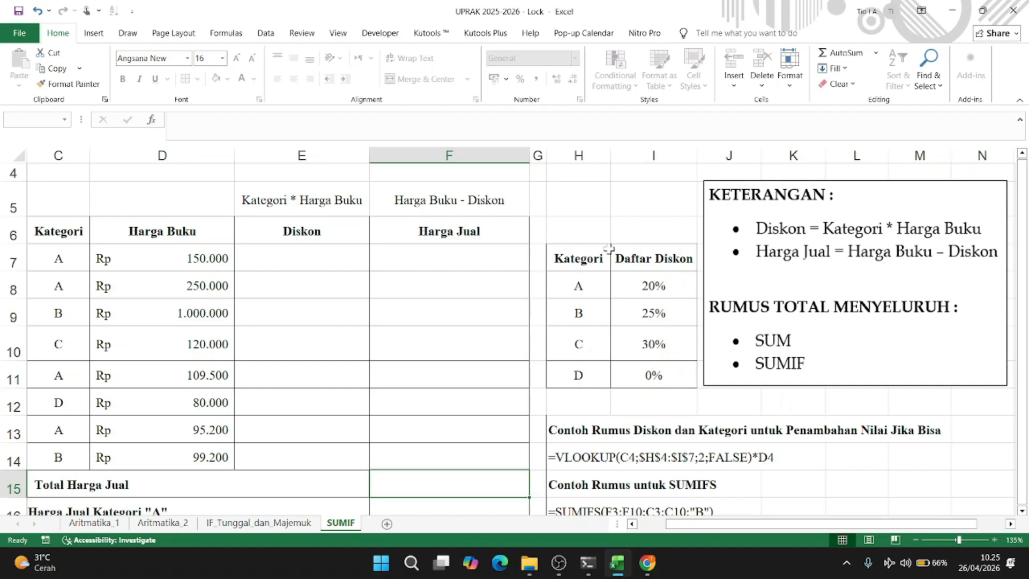
{"action": "left_click", "coordinate": [642, 289]}
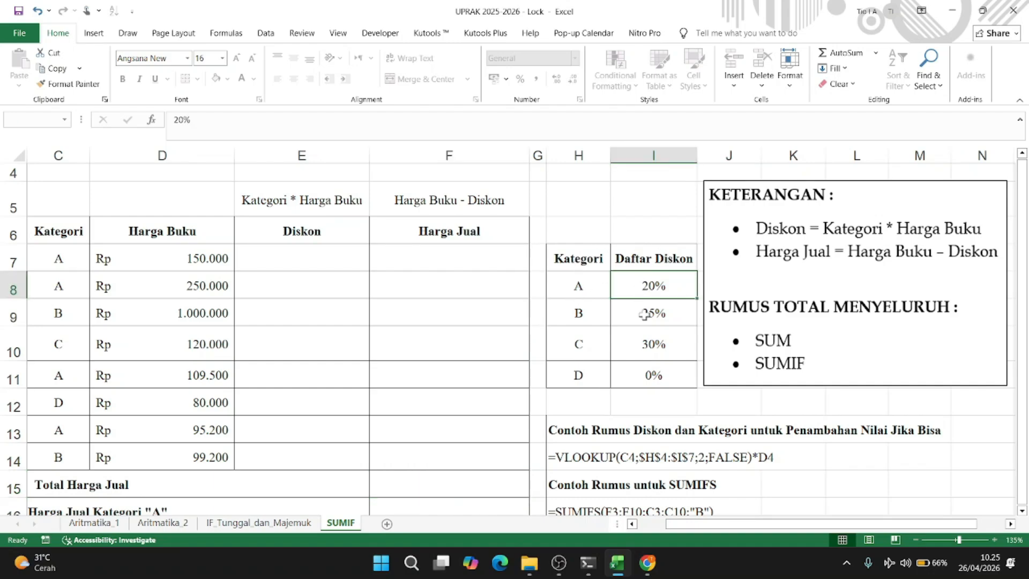
{"action": "left_click", "coordinate": [644, 314]}
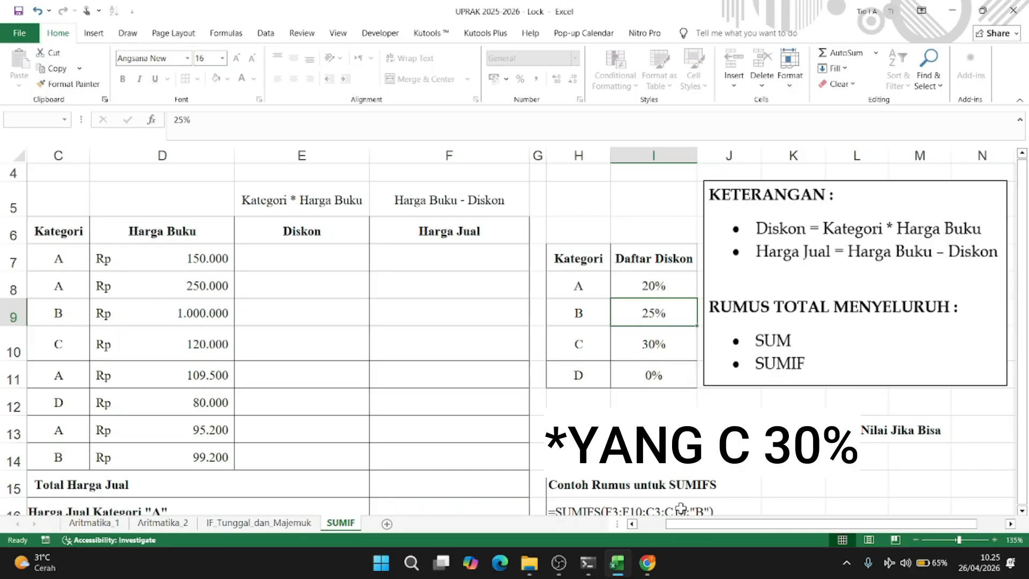
{"action": "left_click_drag", "start_coordinate": [719, 529], "coordinate": [690, 529]}
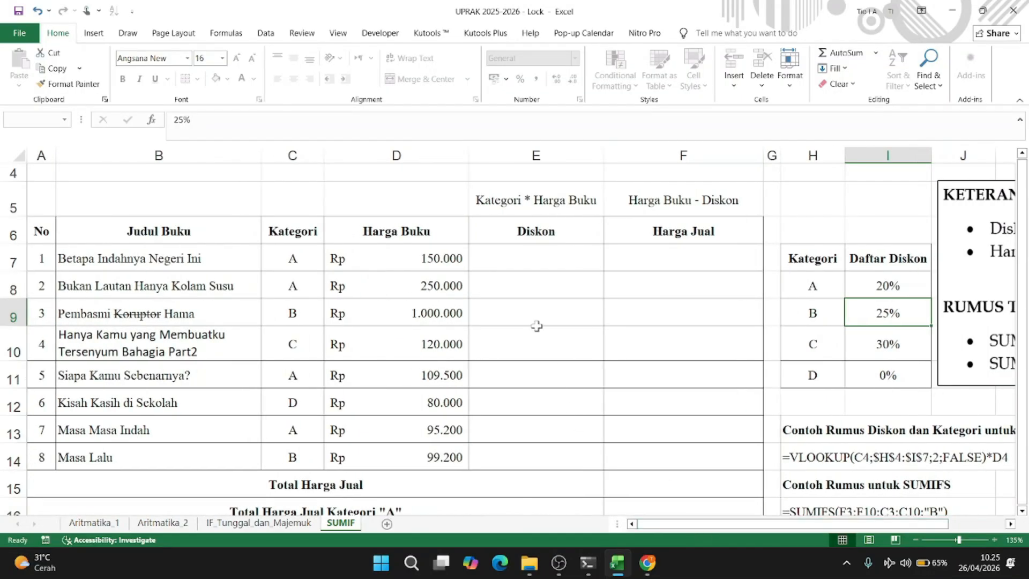
- Calculate the first book's discount in E7 with the formula =20%*D7
{"action": "left_click", "coordinate": [553, 254]}
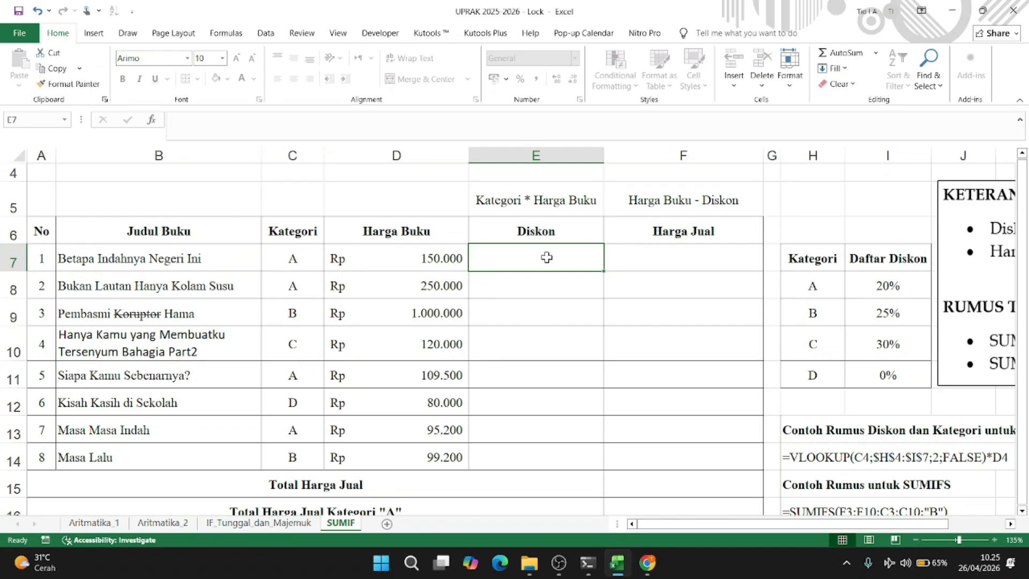
{"action": "type", "text": "=20%*"}
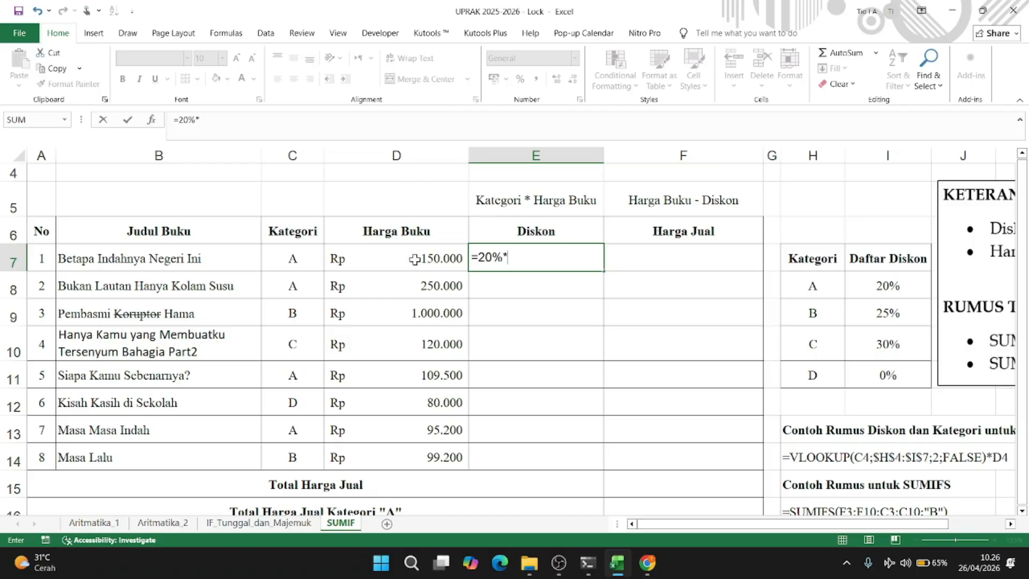
{"action": "type", "text": "d"}
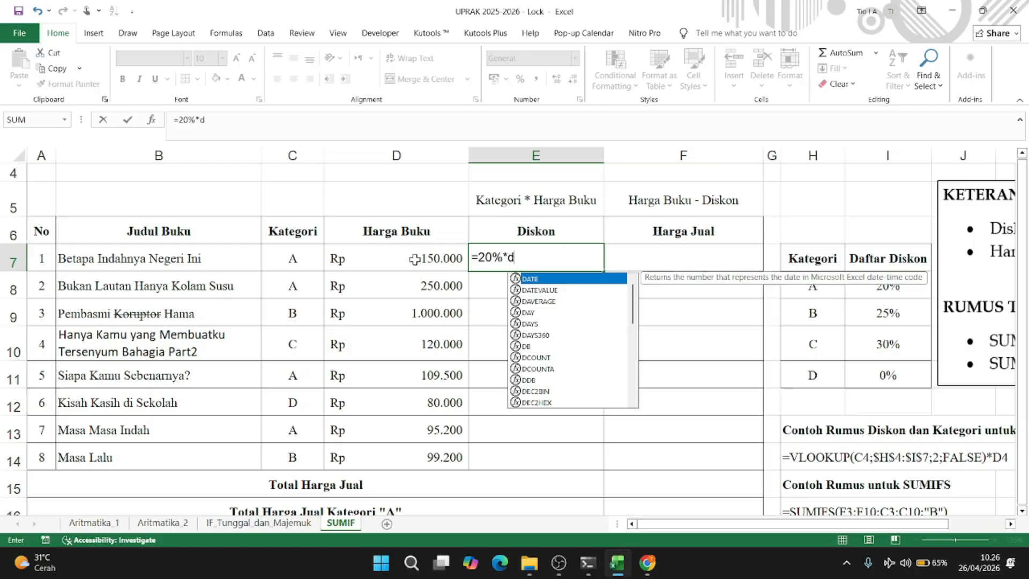
{"action": "type", "text": "7"}
{"action": "key", "text": "Return"}
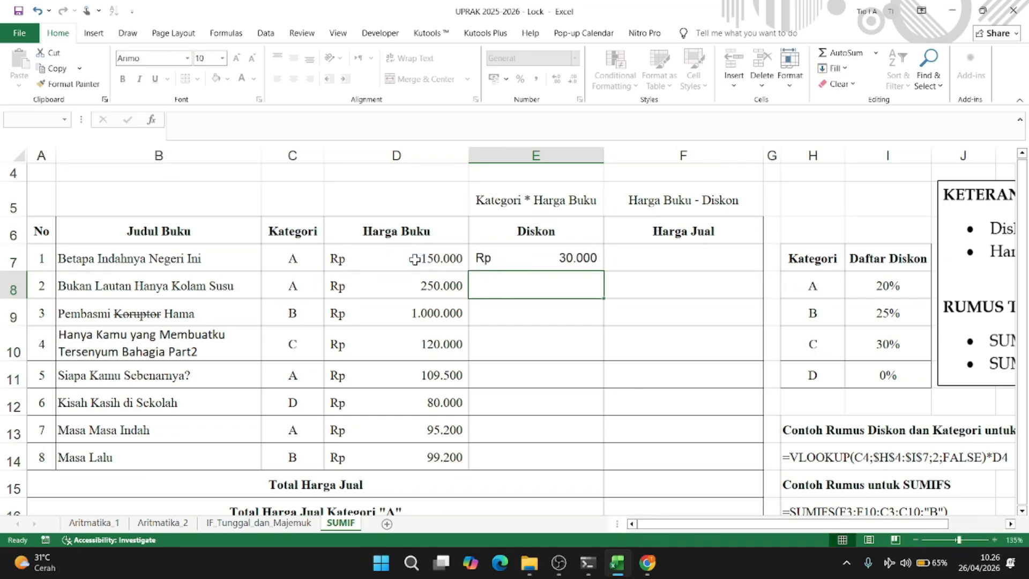
- Rewrite the first book's discount formula in E7 as =D7*20%
{"action": "key", "text": "Up"}
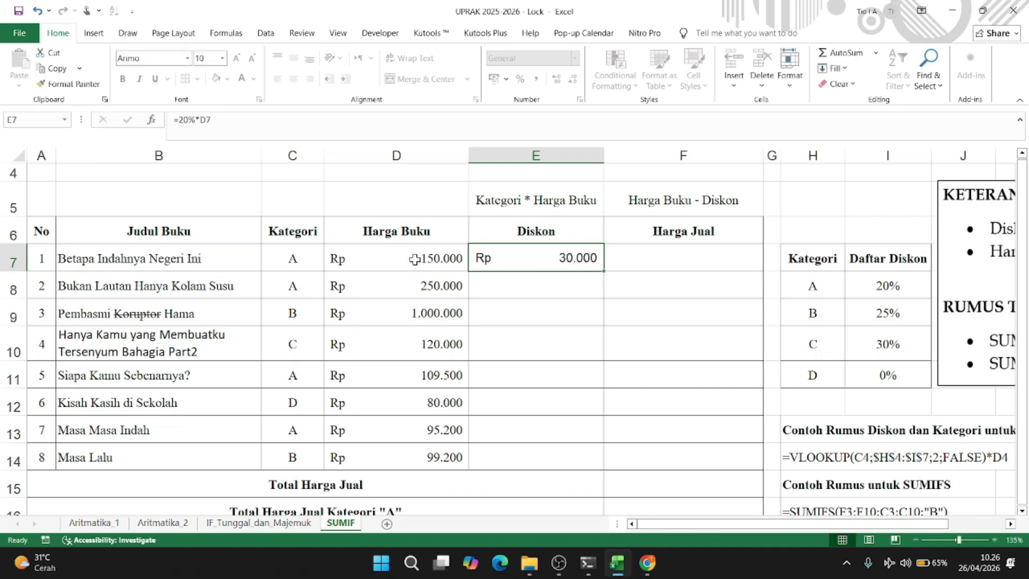
{"action": "left_click_drag", "start_coordinate": [211, 119], "coordinate": [185, 121]}
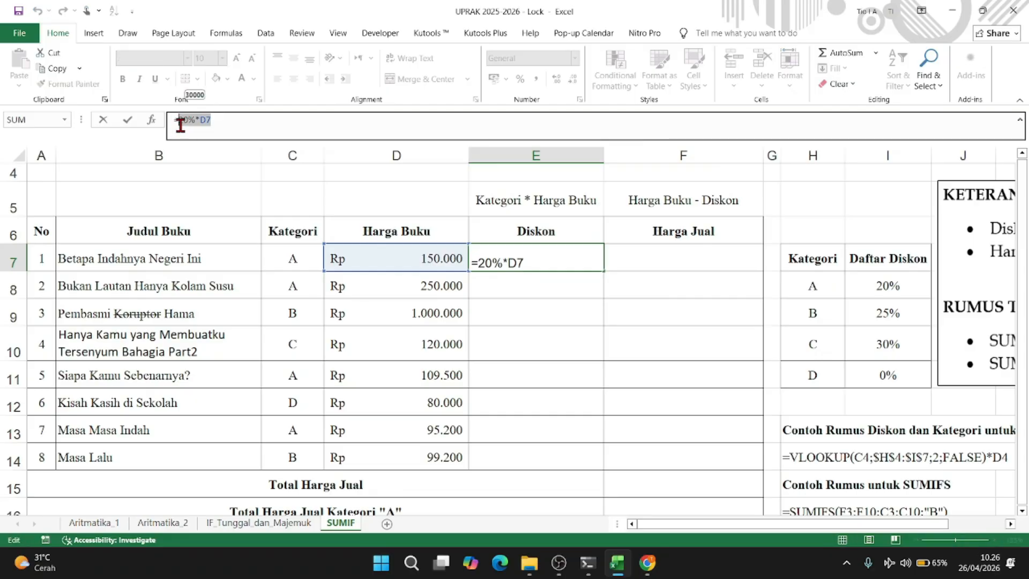
{"action": "type", "text": "d7*20"}
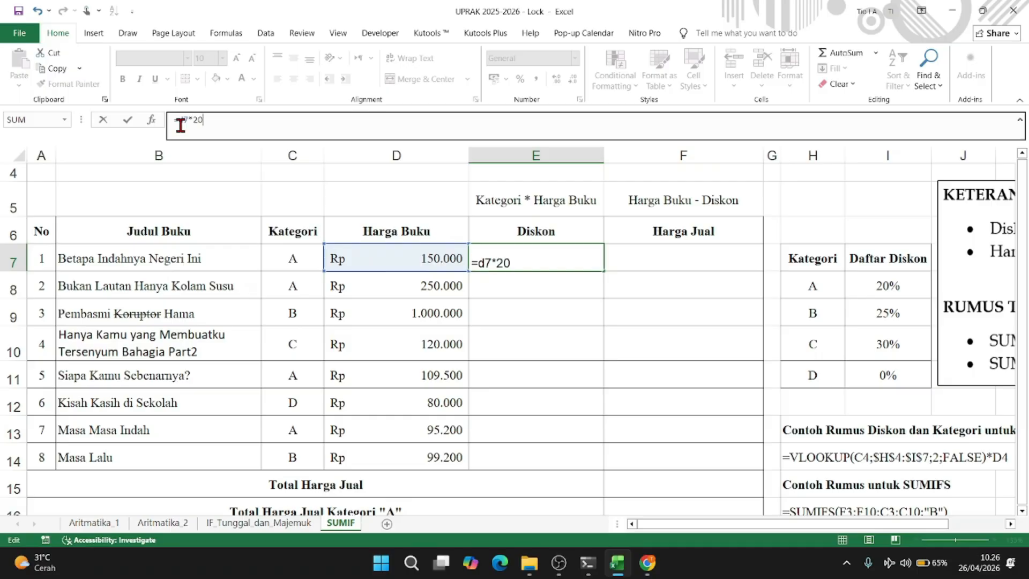
{"action": "type", "text": "%"}
{"action": "key", "text": "Return"}
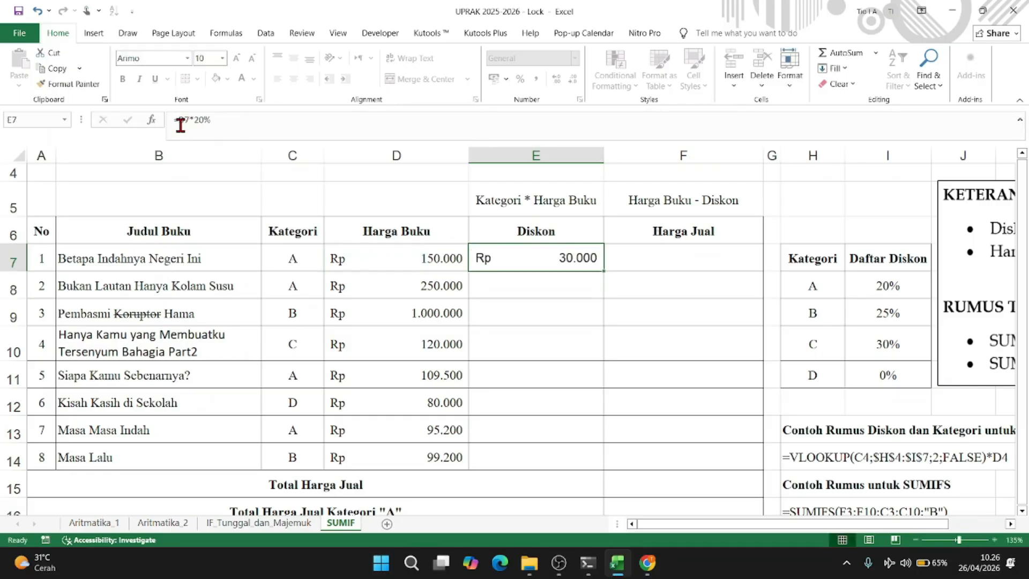
{"action": "key", "text": "Up"}
- Calculate the second book's discount in E8 with the formula =20%*D8
{"action": "left_click", "coordinate": [570, 289]}
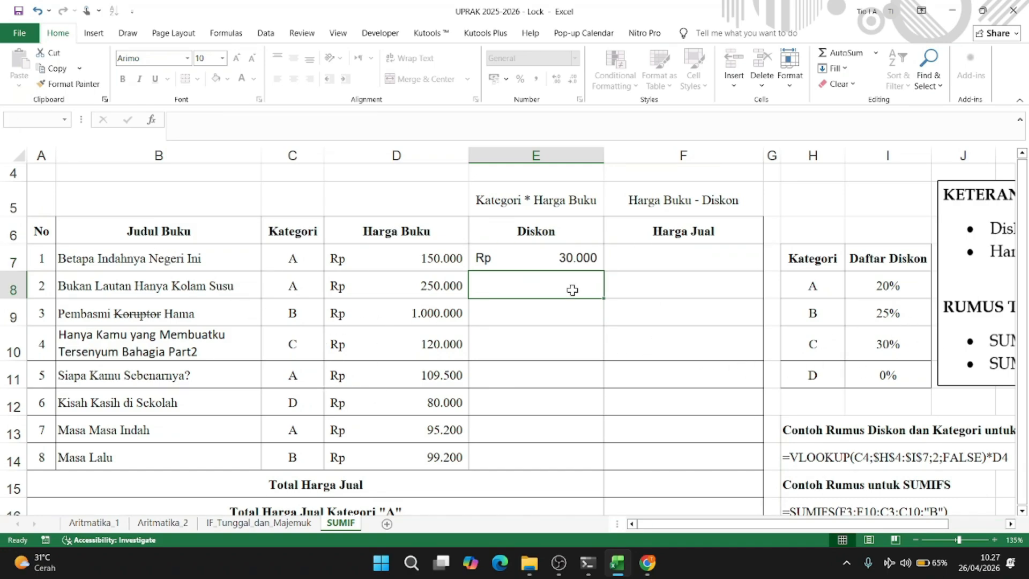
{"action": "left_click", "coordinate": [573, 261]}
{"action": "left_click", "coordinate": [578, 283]}
{"action": "left_click", "coordinate": [574, 257]}
{"action": "left_click", "coordinate": [584, 285]}
{"action": "type", "text": "="}
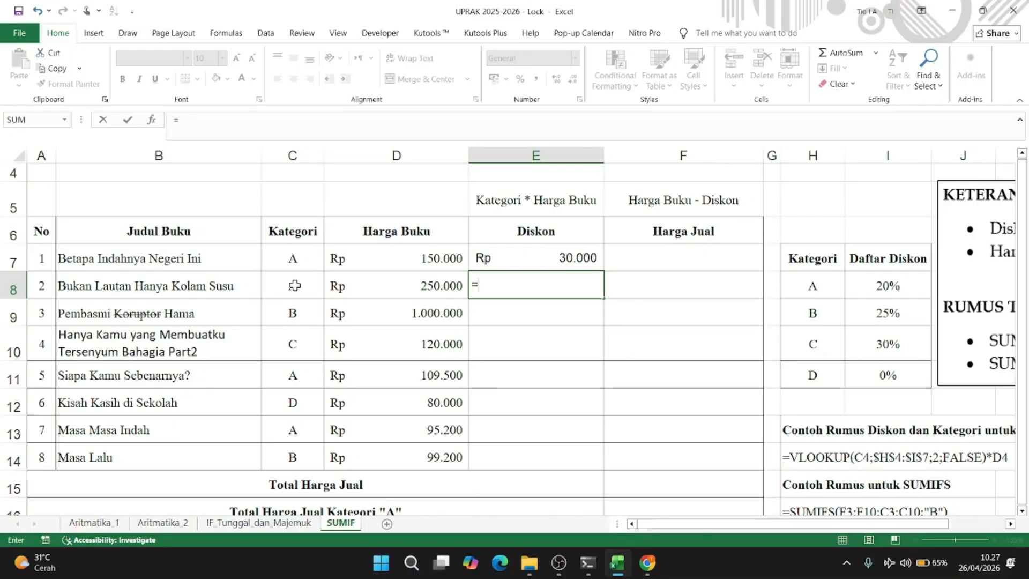
{"action": "type", "text": "20%"}
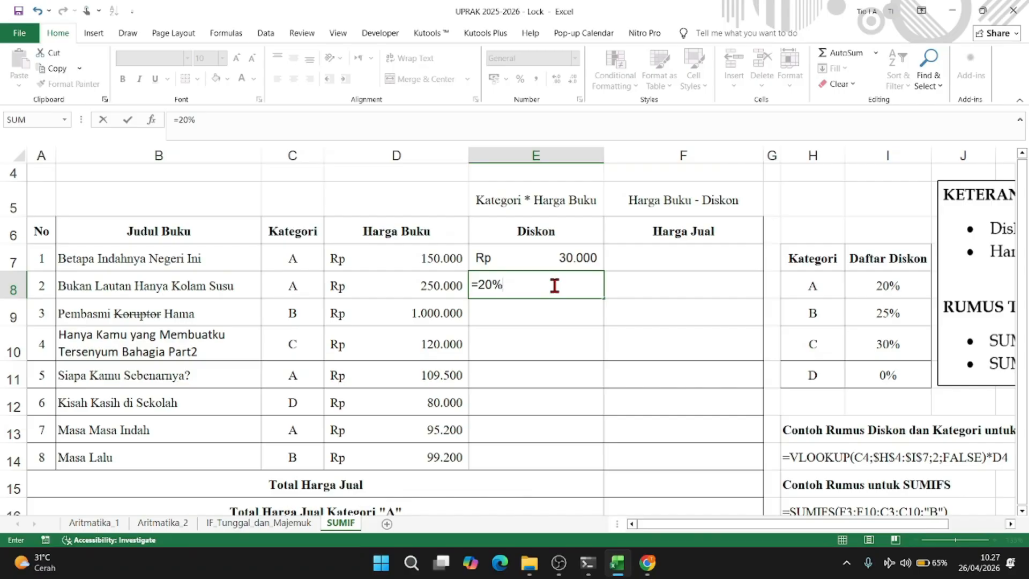
{"action": "type", "text": "*"}
{"action": "type", "text": "d8"}
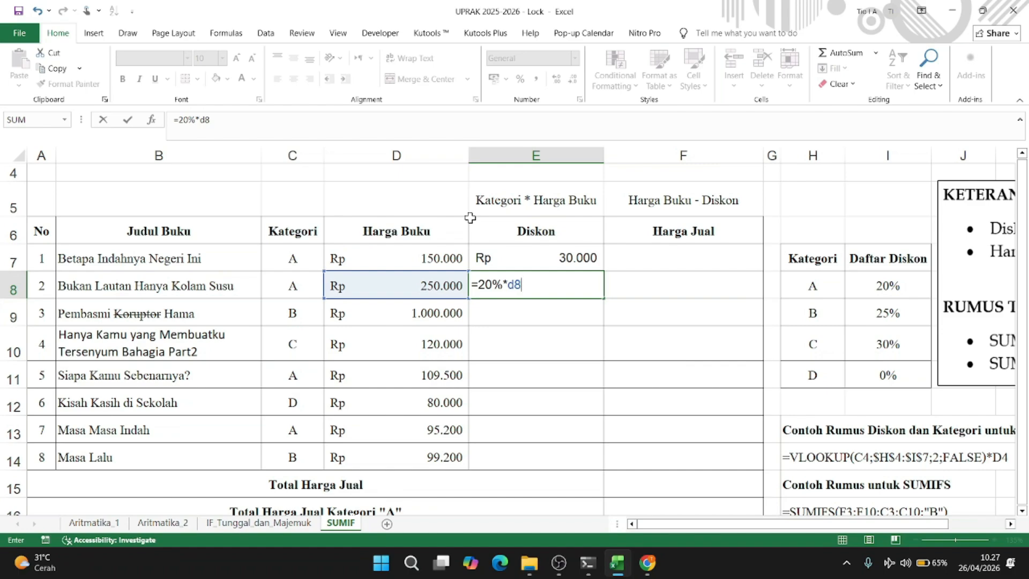
{"action": "key", "text": "Return"}
- Calculate the third and fourth books' discounts with =25%*D9 in E9 and =30%*D10 in E10
{"action": "scroll", "coordinate": [307, 293], "scroll_direction": "up", "scroll_amount": 1}
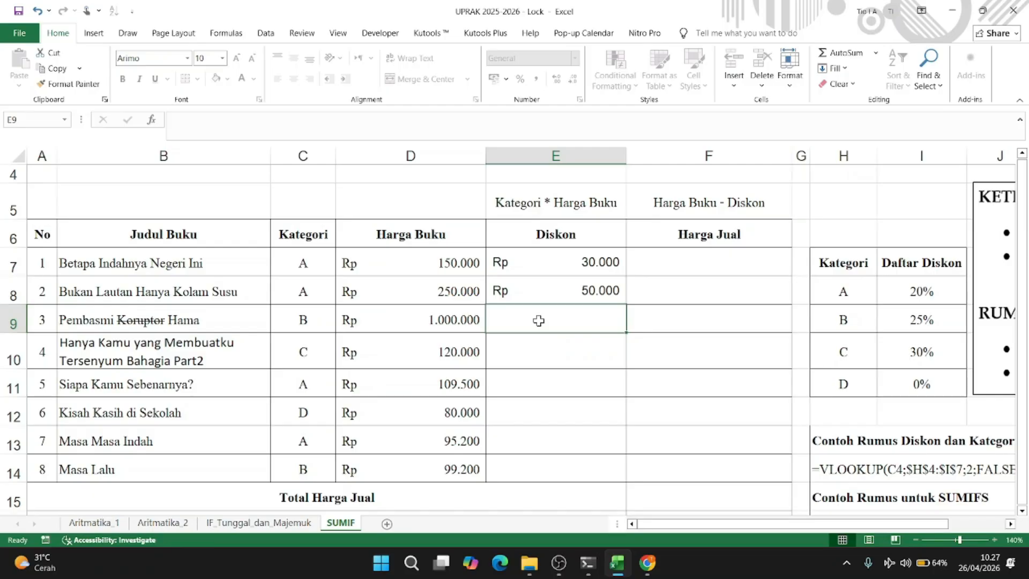
{"action": "type", "text": "="}
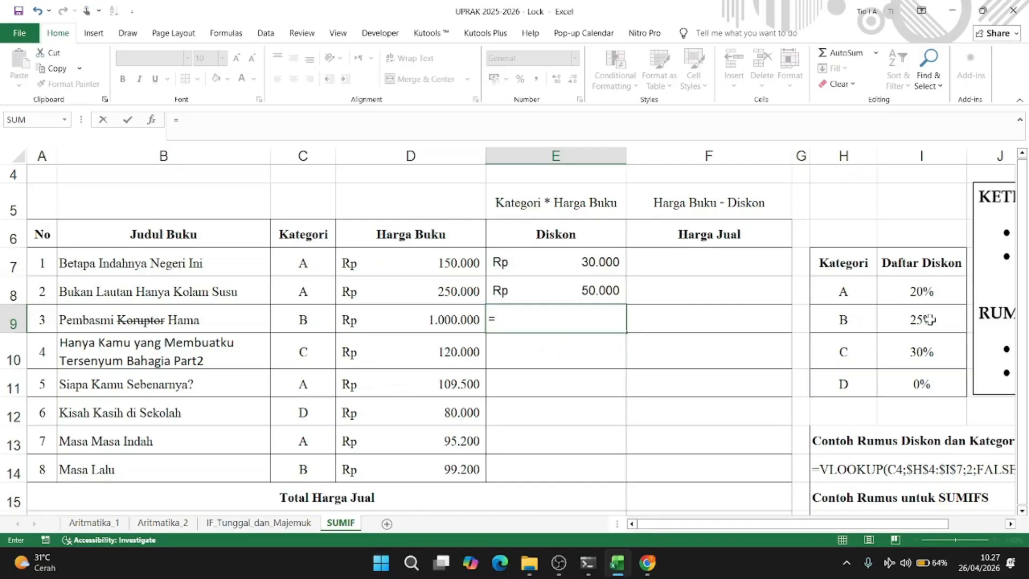
{"action": "type", "text": "25%*d9"}
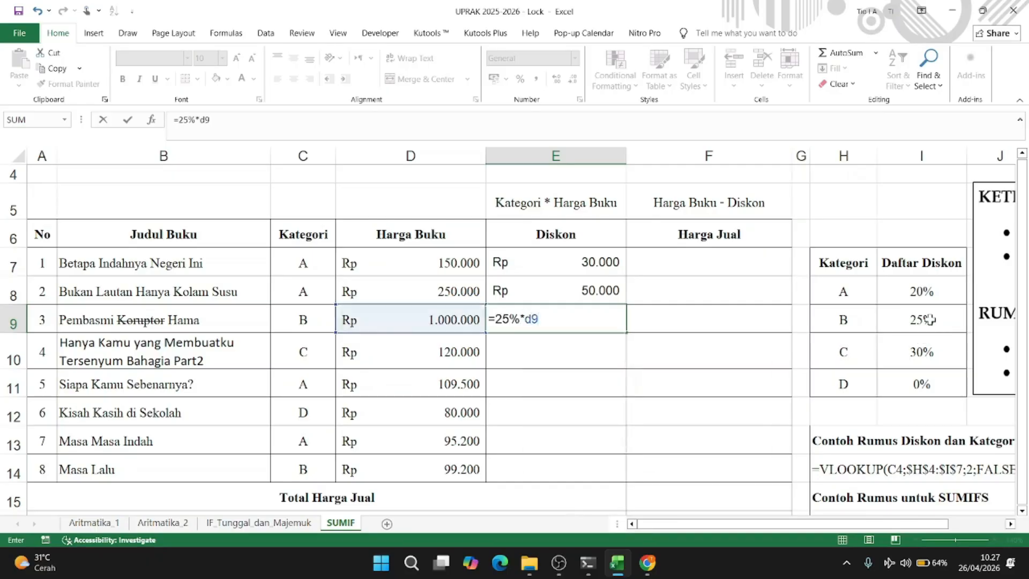
{"action": "key", "text": "Return"}
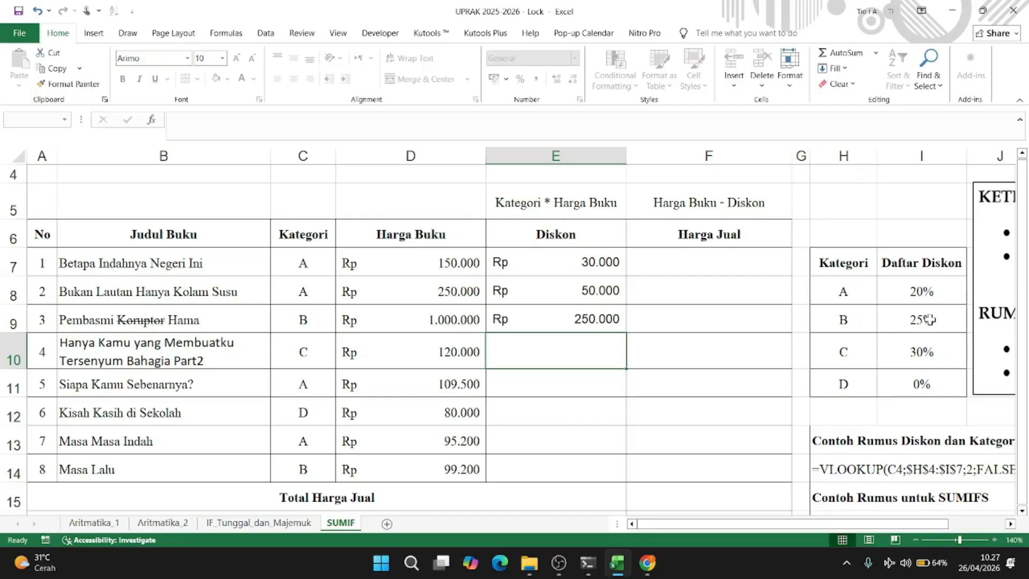
{"action": "type", "text": "="}
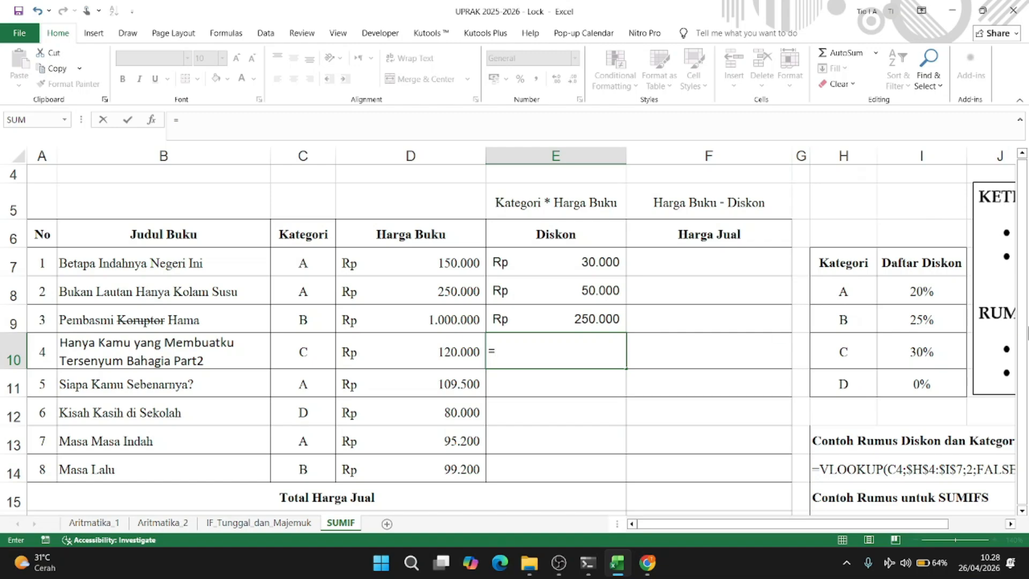
{"action": "type", "text": "30%*"}
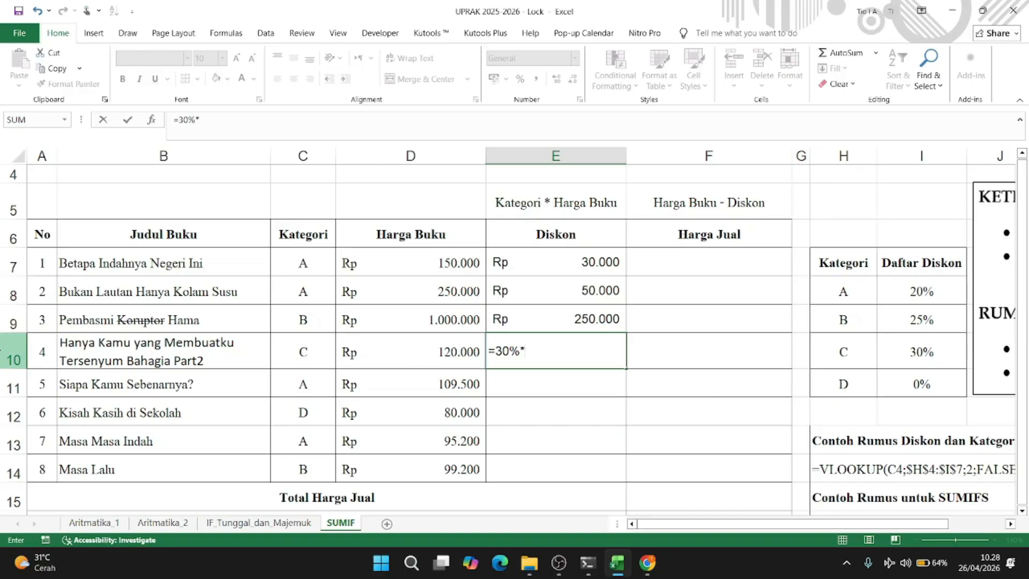
{"action": "type", "text": "d10"}
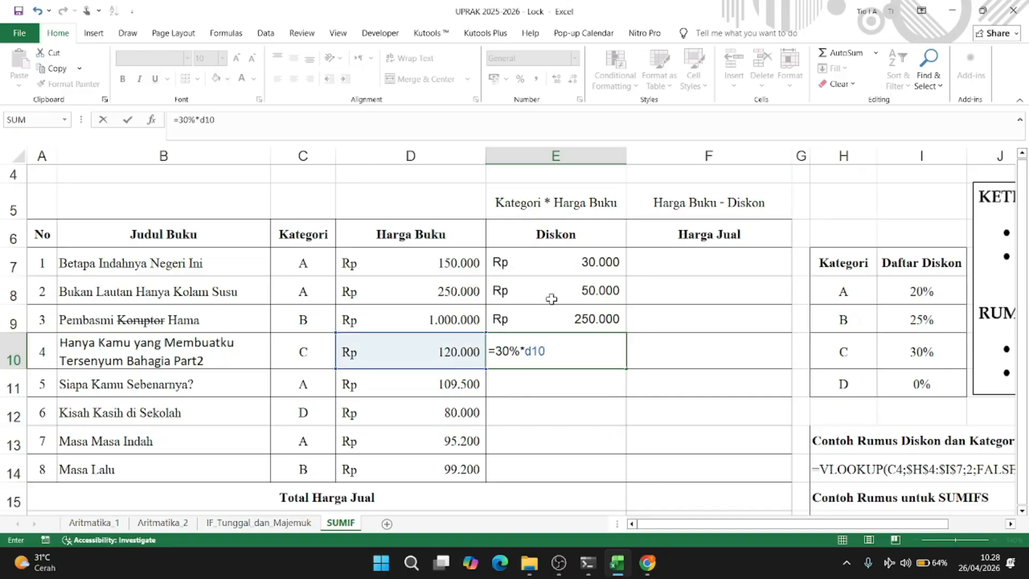
{"action": "key", "text": "Return"}
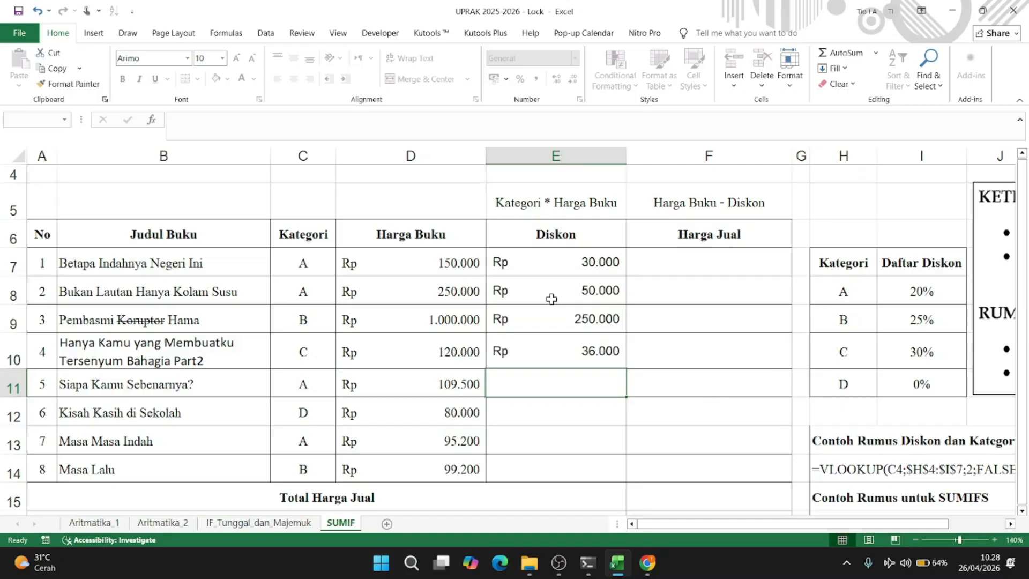
- Calculate the fifth and sixth books' discounts with =20%*D11 in E11 and =0%*D12 in E12
{"action": "type", "text": "="}
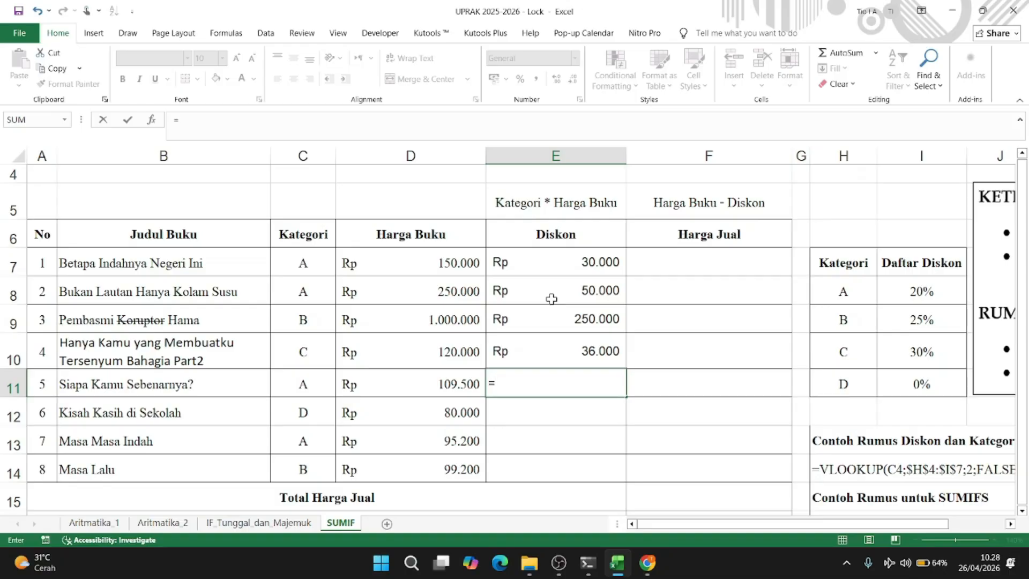
{"action": "type", "text": "20%*d"}
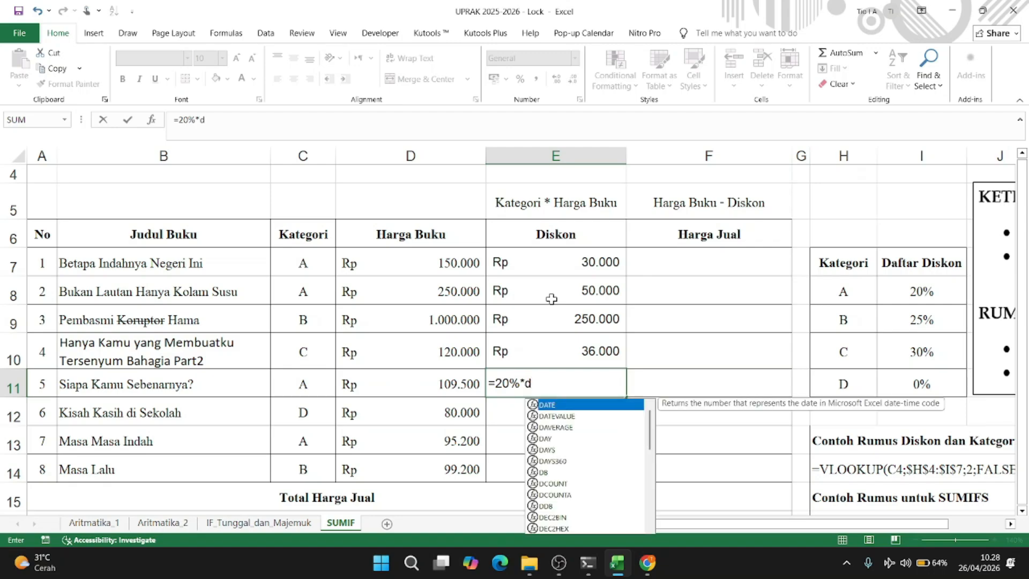
{"action": "type", "text": "11"}
{"action": "key", "text": "Return"}
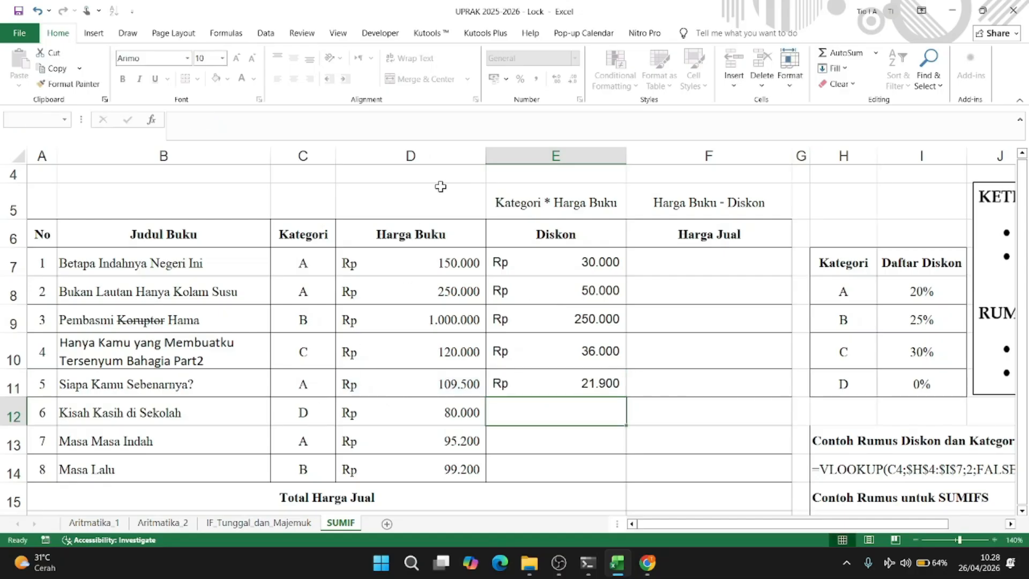
{"action": "type", "text": "="}
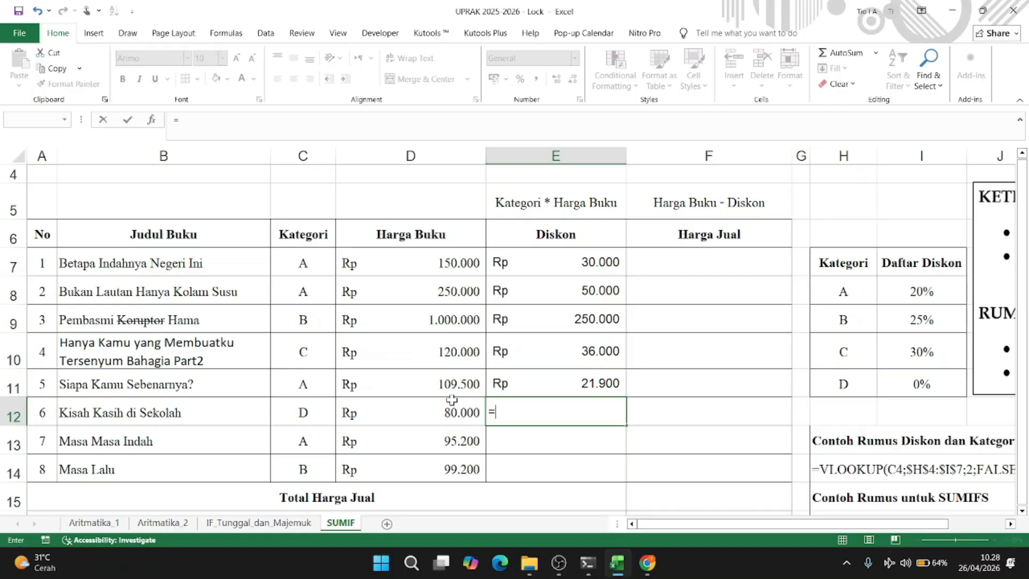
{"action": "type", "text": "0%*d12"}
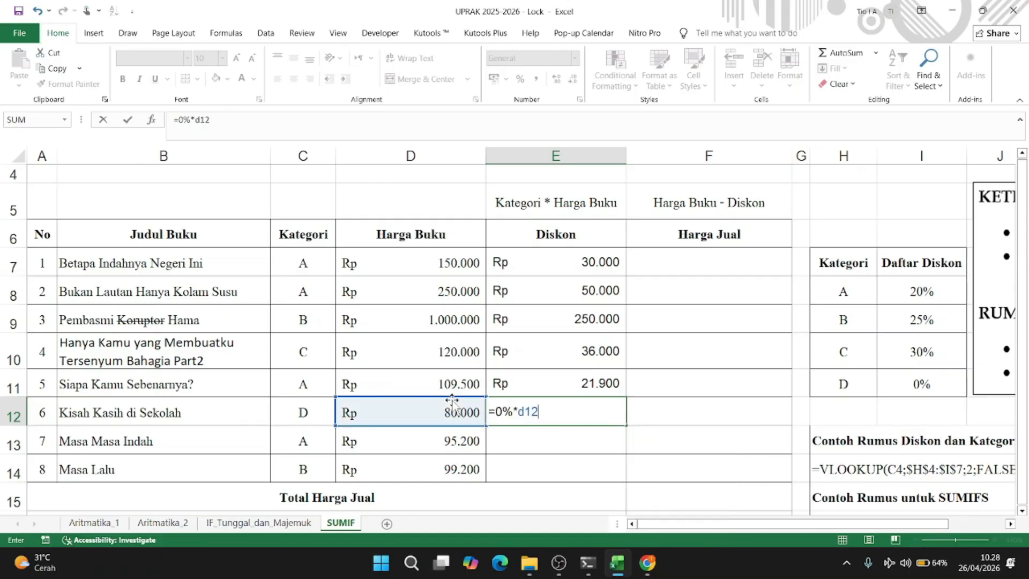
{"action": "key", "text": "Return"}
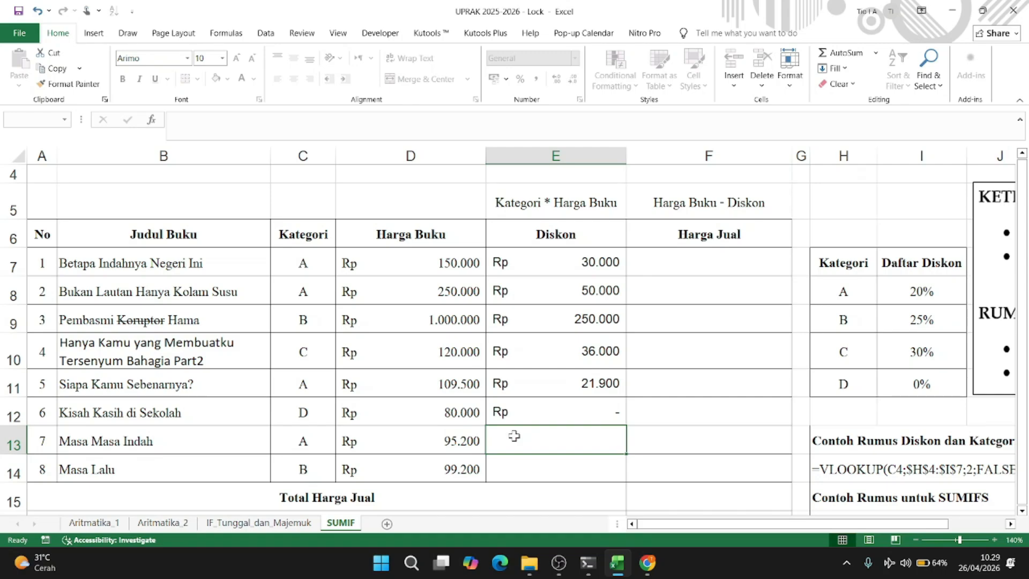
- Calculate the last two books' discounts with =20%*D13 in E13 and =25%*D14 in E14
{"action": "type", "text": "="}
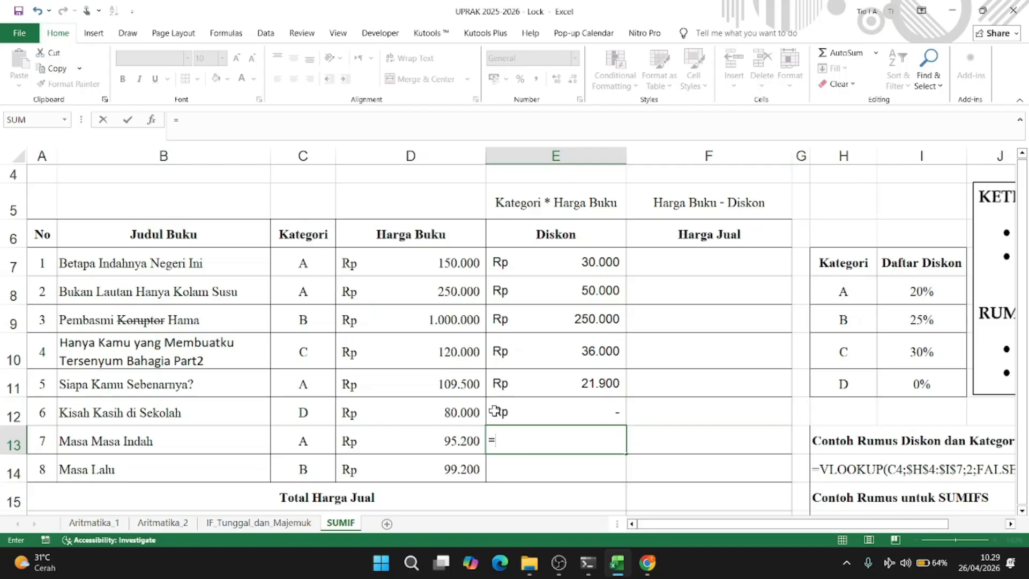
{"action": "type", "text": "20%*d13"}
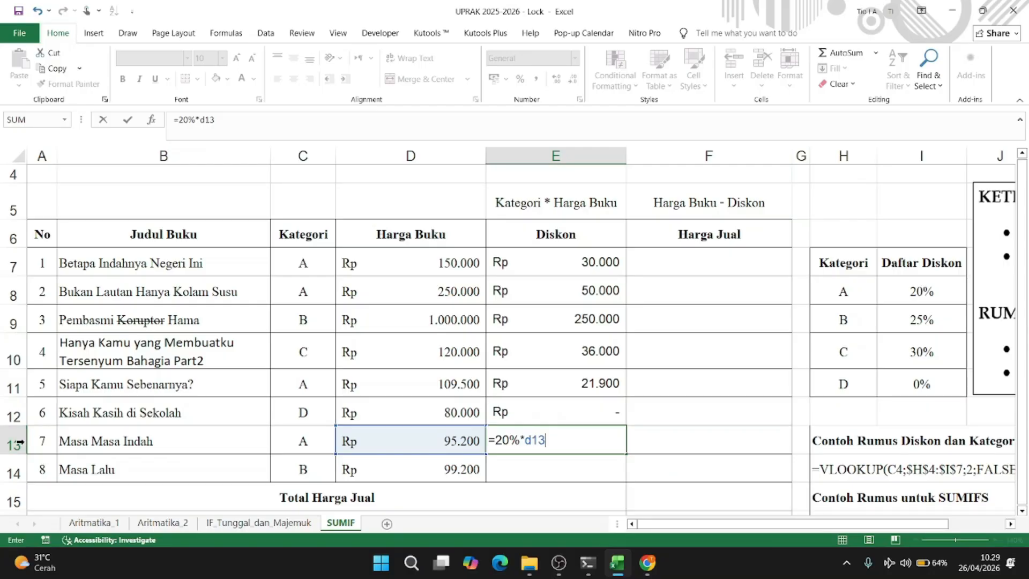
{"action": "key", "text": "Return"}
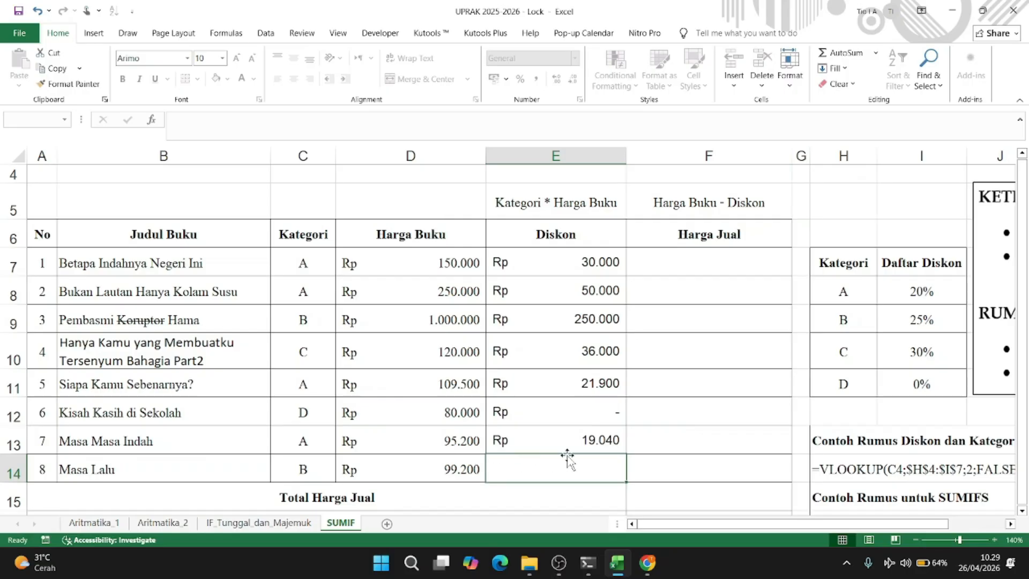
{"action": "type", "text": "="}
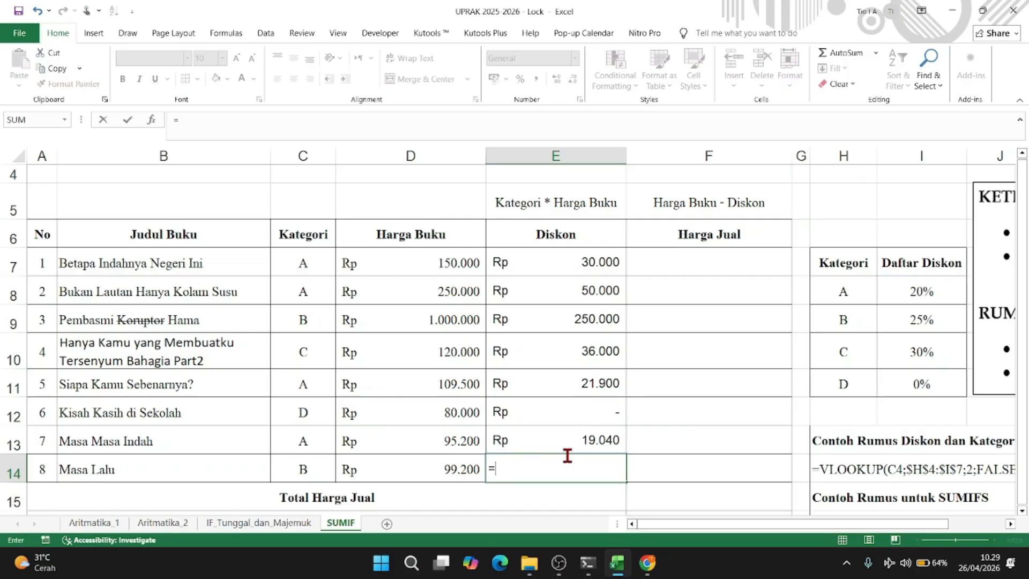
{"action": "type", "text": "25%*d14"}
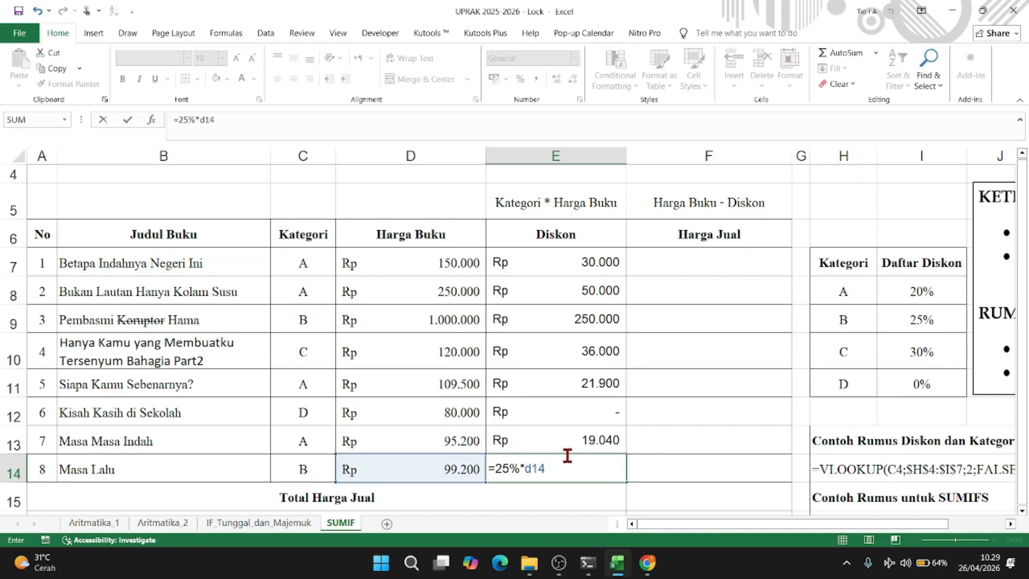
{"action": "key", "text": "Return"}
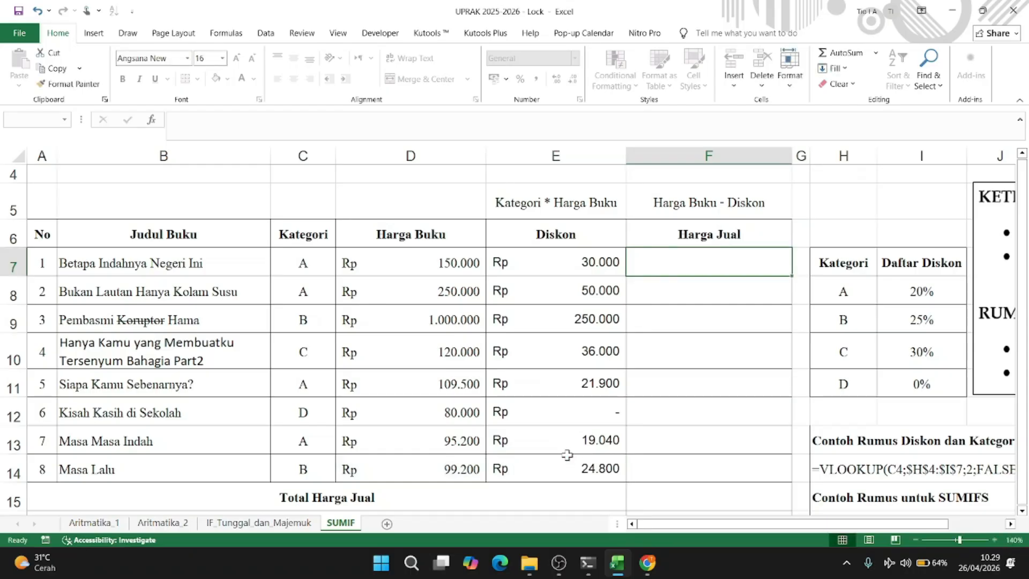
- Clear all the manual discount formulas from the Diskon column, E7:E14
{"action": "scroll", "coordinate": [710, 288], "scroll_direction": "down", "scroll_amount": 1}
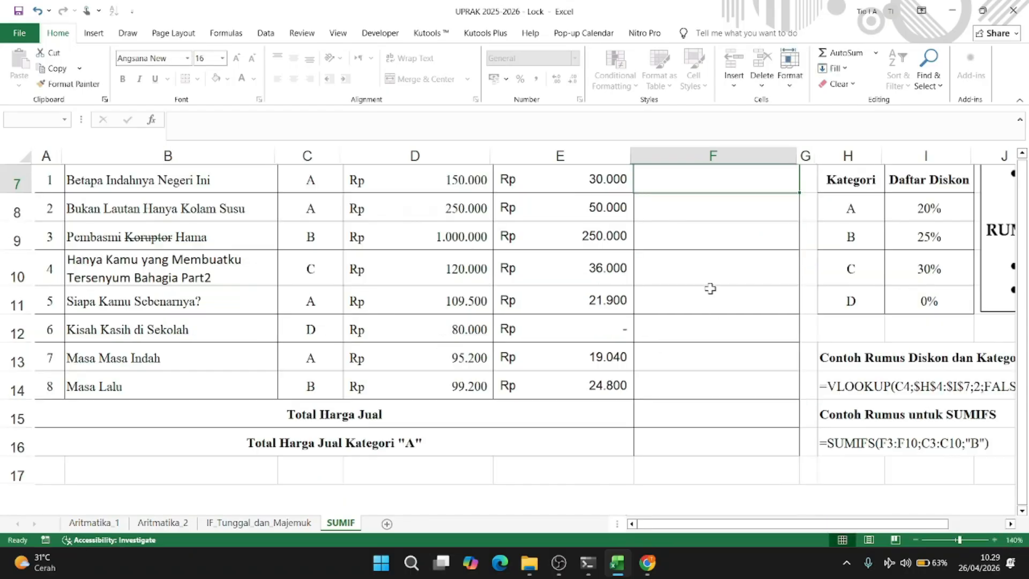
{"action": "scroll", "coordinate": [710, 288], "scroll_direction": "up", "scroll_amount": 1}
{"action": "scroll", "coordinate": [710, 288], "scroll_direction": "right", "scroll_amount": 1}
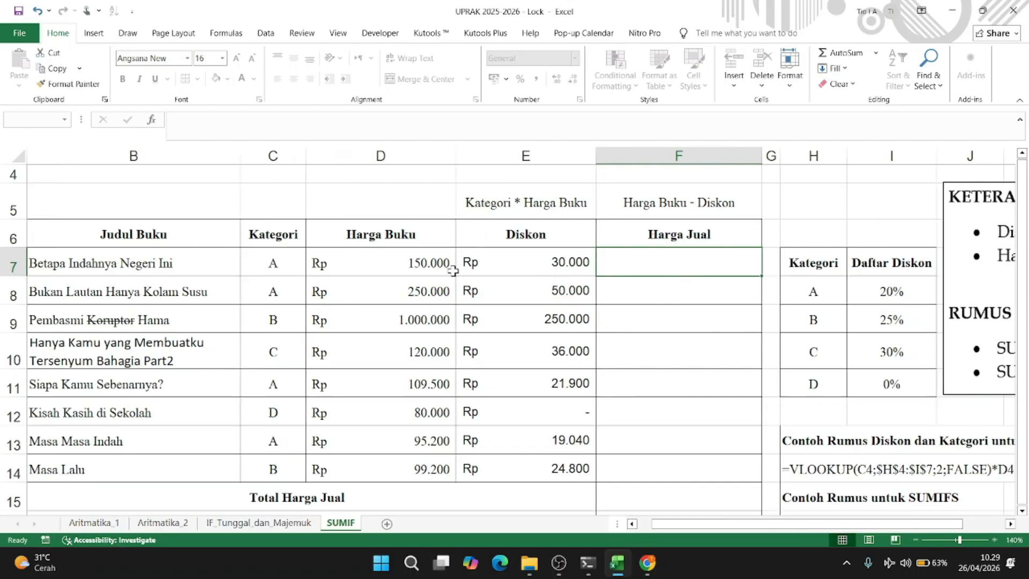
{"action": "left_click", "coordinate": [533, 259]}
{"action": "left_click_drag", "start_coordinate": [533, 259], "coordinate": [537, 468]}
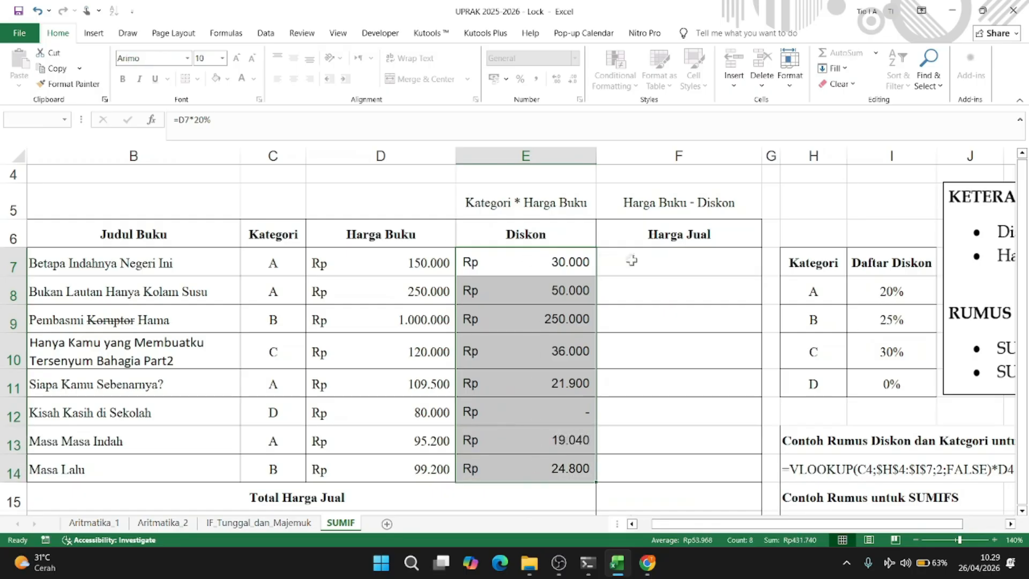
{"action": "left_click_drag", "start_coordinate": [668, 266], "coordinate": [655, 459]}
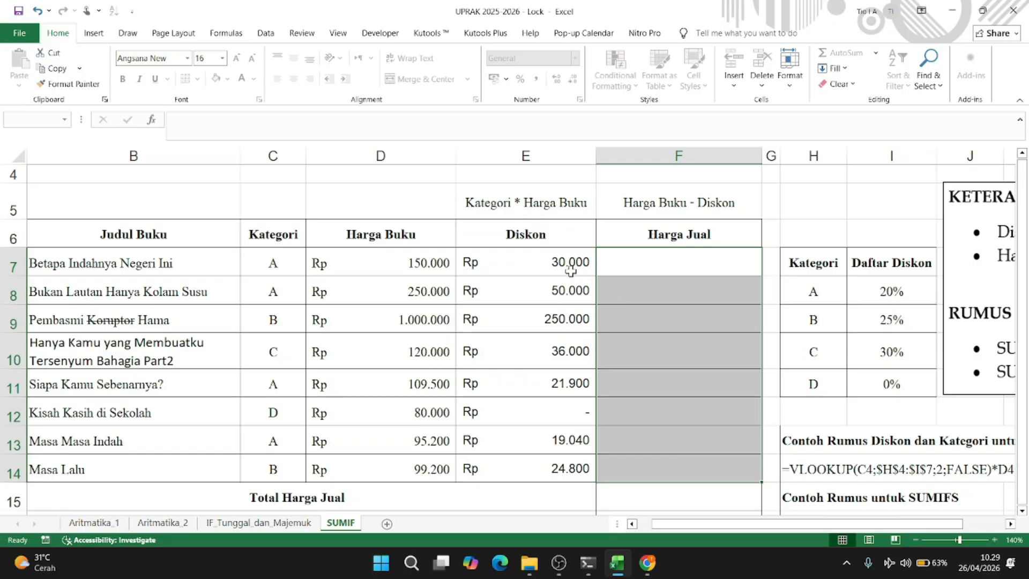
{"action": "left_click_drag", "start_coordinate": [570, 263], "coordinate": [557, 445]}
{"action": "left_click_drag", "start_coordinate": [870, 524], "coordinate": [884, 525]}
{"action": "left_click_drag", "start_coordinate": [751, 531], "coordinate": [737, 532]}
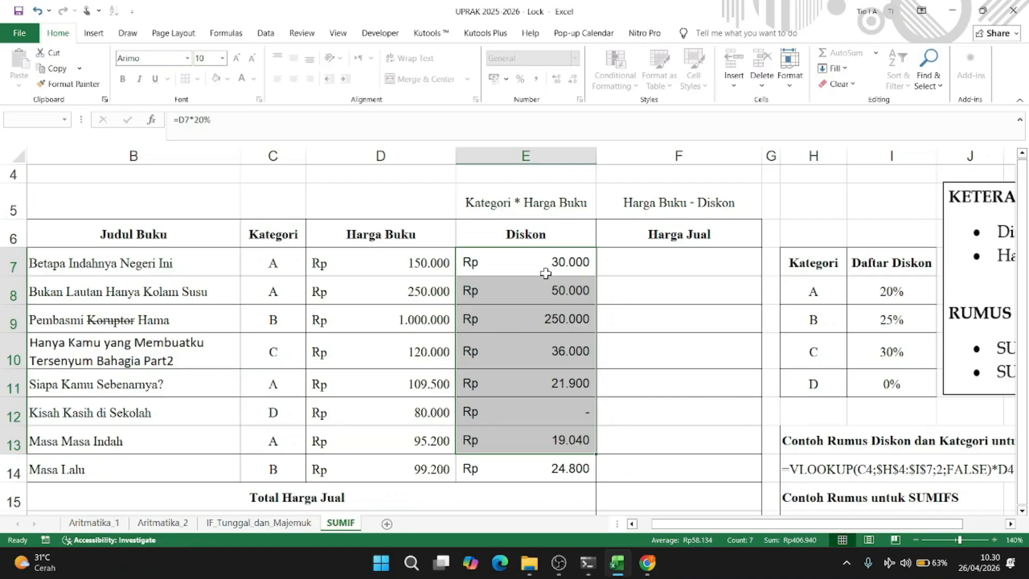
{"action": "left_click_drag", "start_coordinate": [545, 259], "coordinate": [552, 458]}
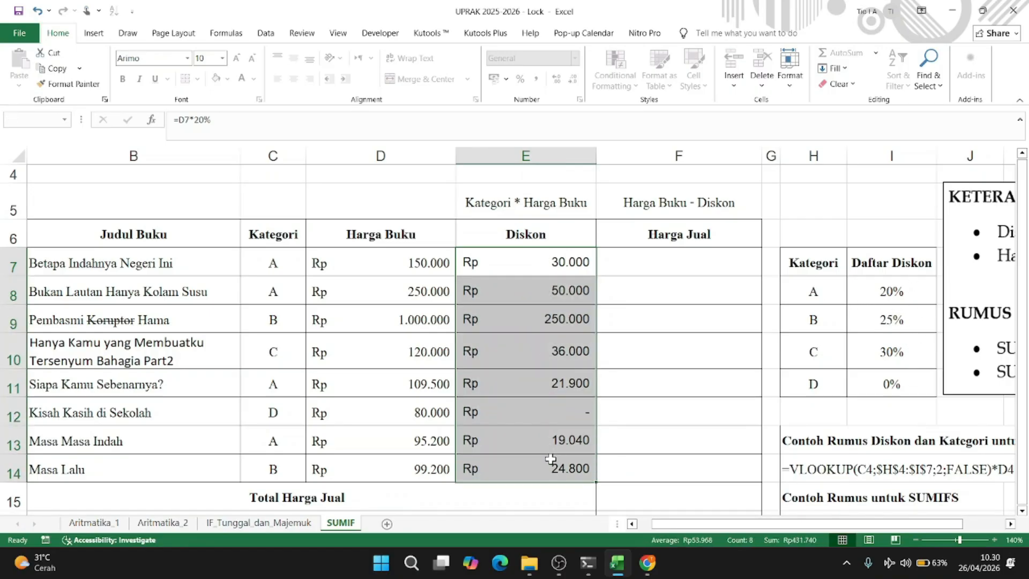
{"action": "key", "text": "ctrl+z"}
- Begin a VLOOKUP formula in E7 with C7 as the lookup value and H8:I11 as the table array
{"action": "type", "text": "=vloo"}
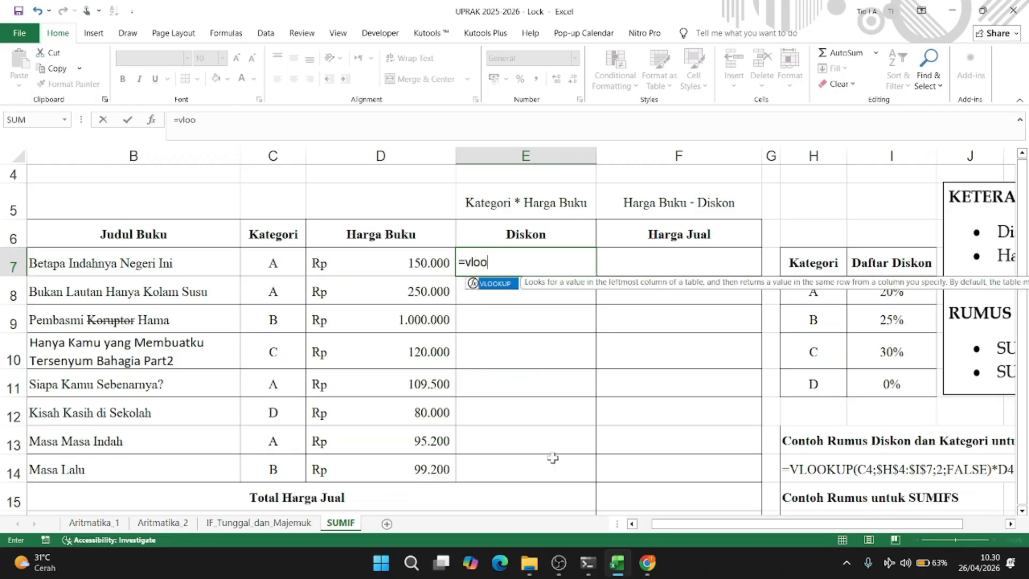
{"action": "key", "text": "Tab"}
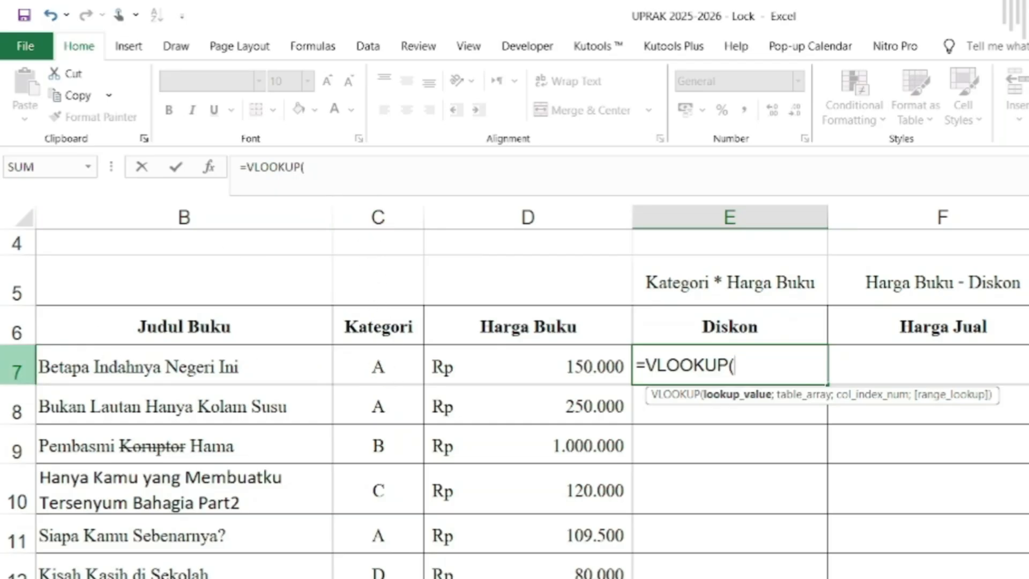
{"action": "type", "text": "c7"}
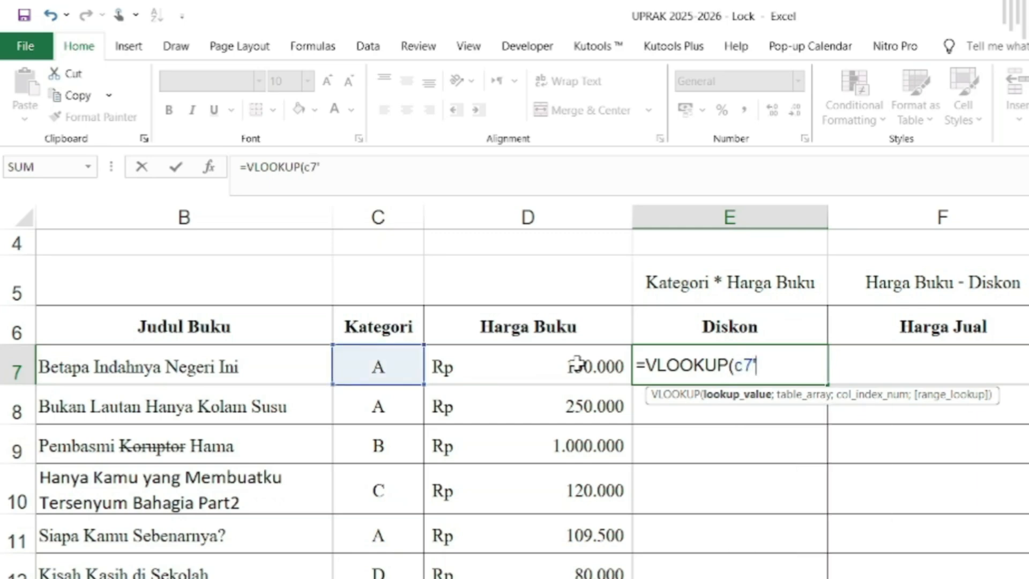
{"action": "type", "text": ";"}
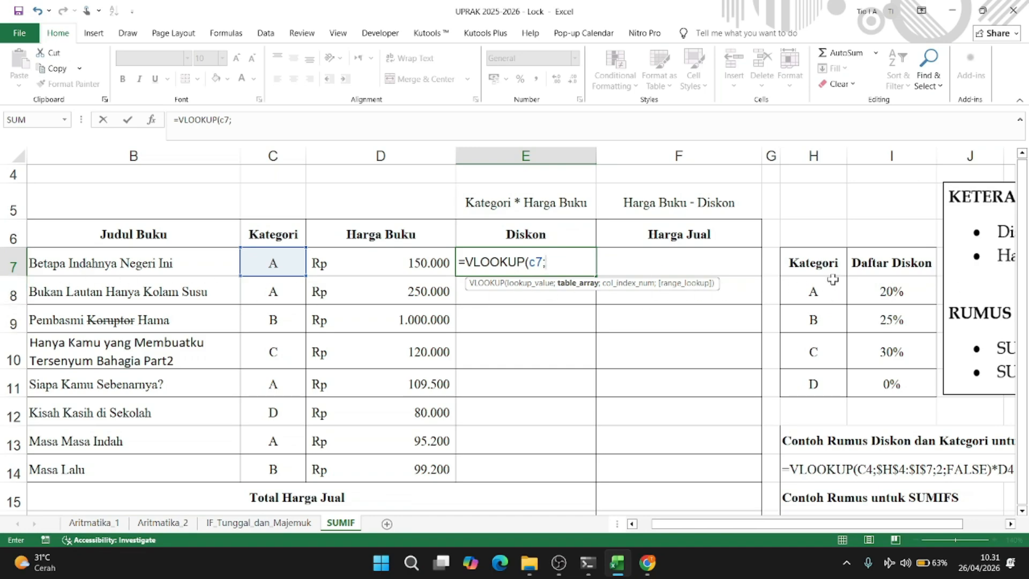
{"action": "type", "text": "H8:"}
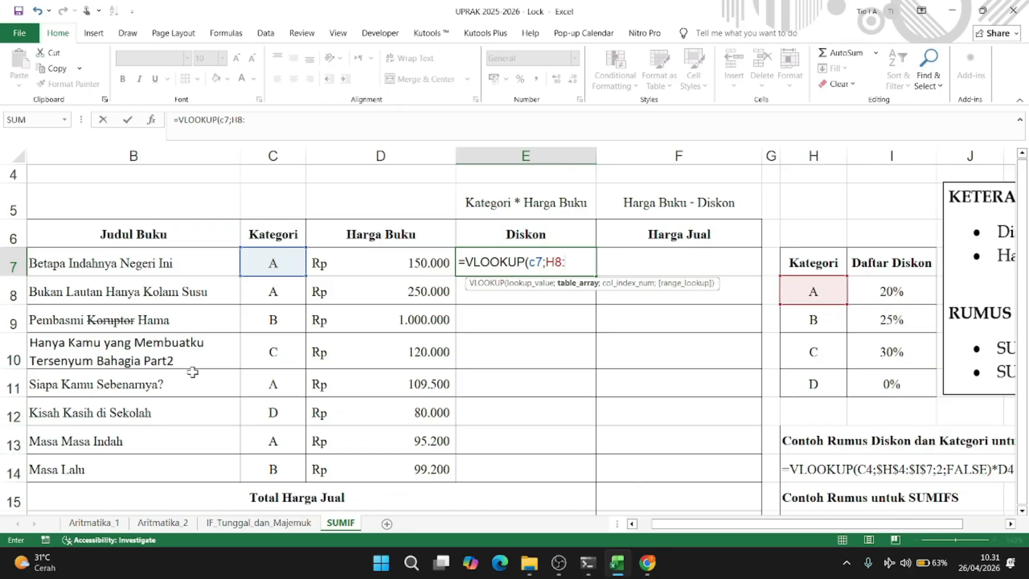
{"action": "type", "text": "i"}
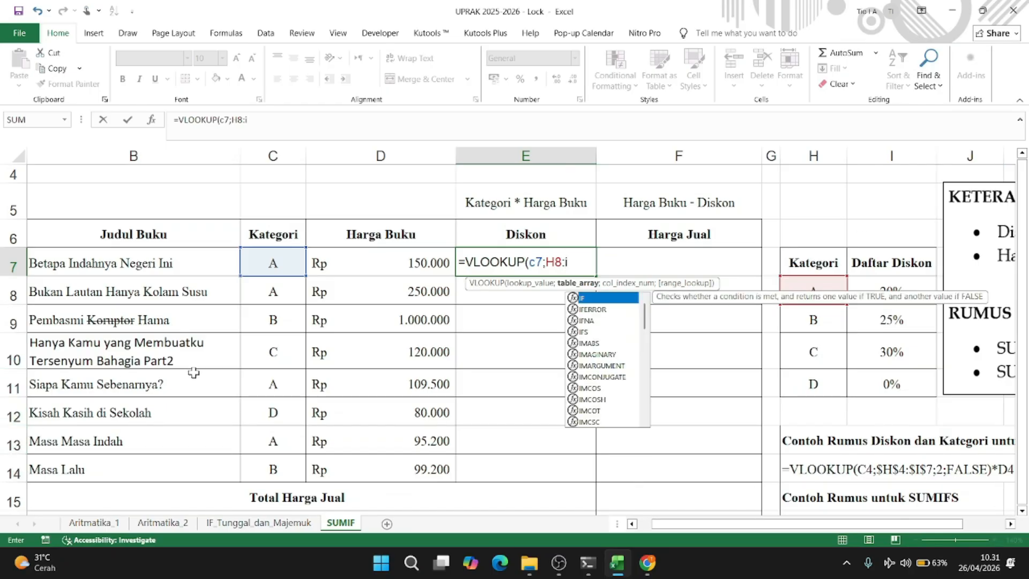
{"action": "key", "text": "BackSpace"}
{"action": "type", "text": "I11"}
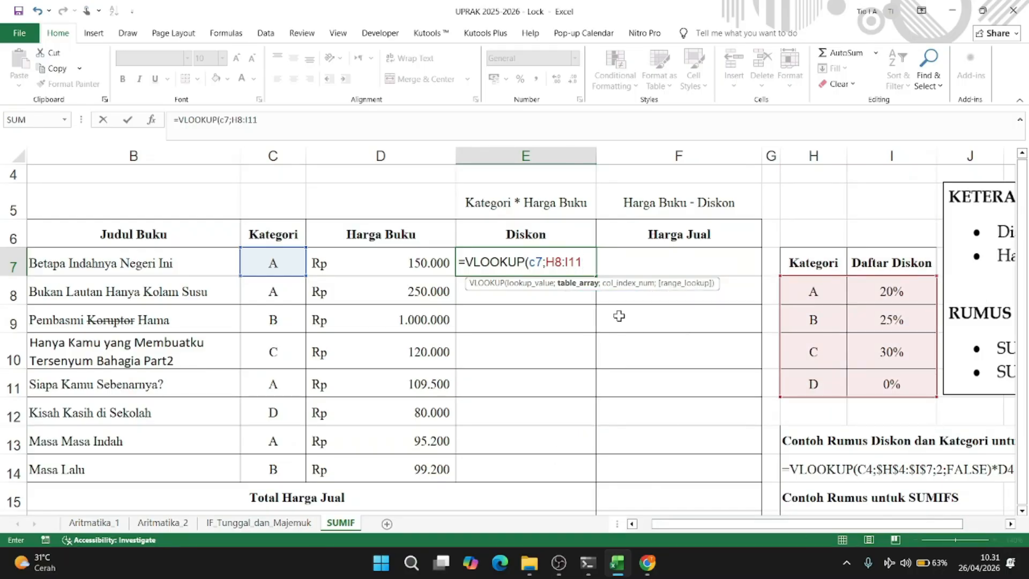
- Make the table array in the E7 VLOOKUP formula absolute as $H$8:$I$11
{"action": "left_click", "coordinate": [549, 262]}
{"action": "type", "text": "$H"}
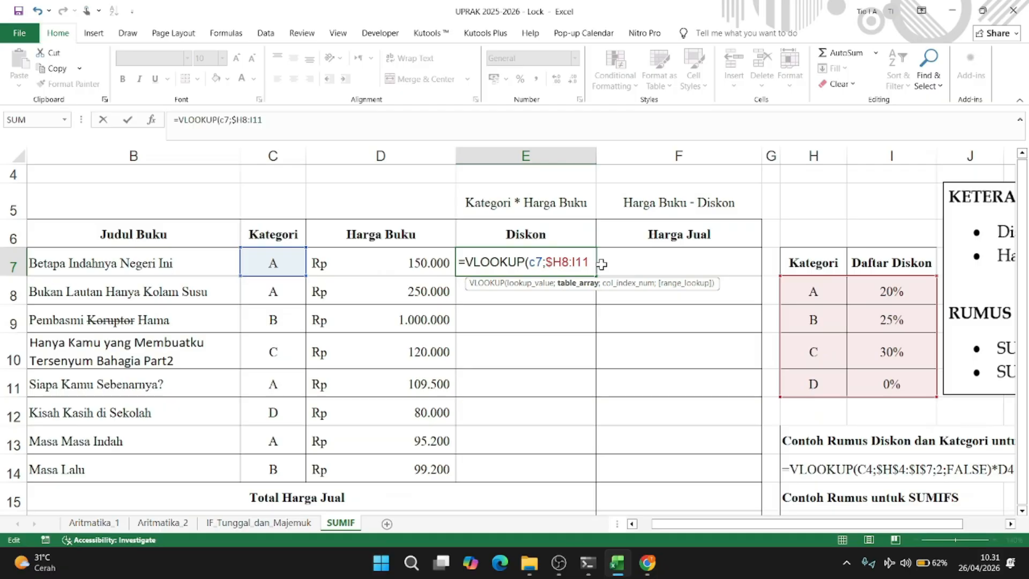
{"action": "type", "text": "$8:$"}
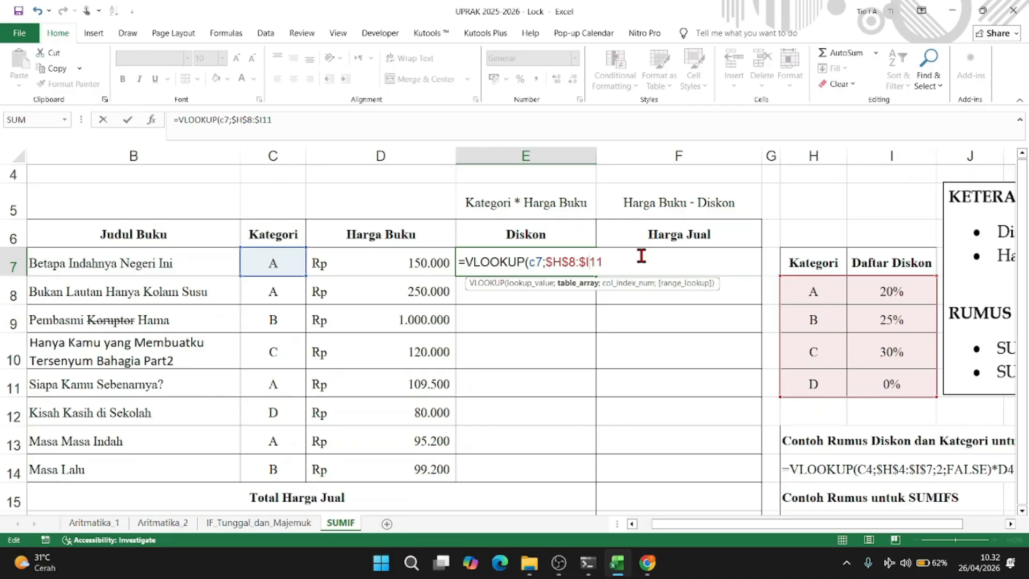
{"action": "key", "text": "BackSpace"}
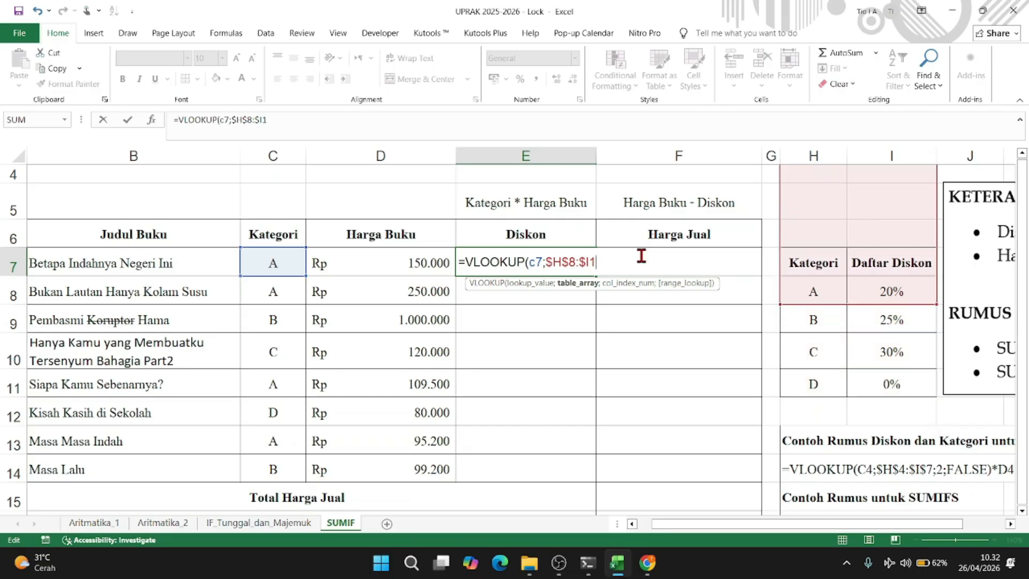
{"action": "type", "text": "11"}
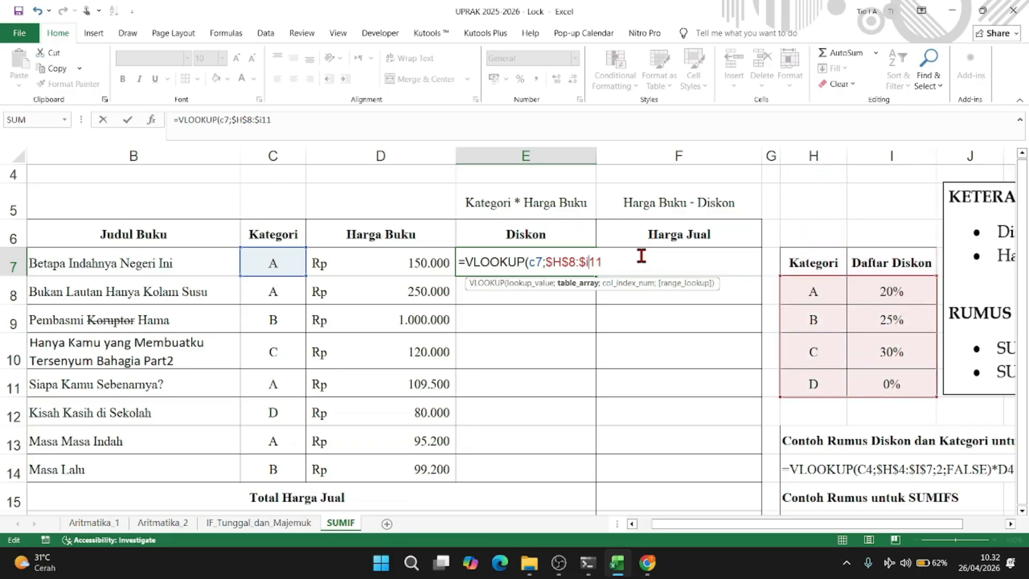
{"action": "key", "text": "BackSpace"}
{"action": "key", "text": "BackSpace"}
{"action": "type", "text": "$11"}
{"action": "type", "text": ";"}
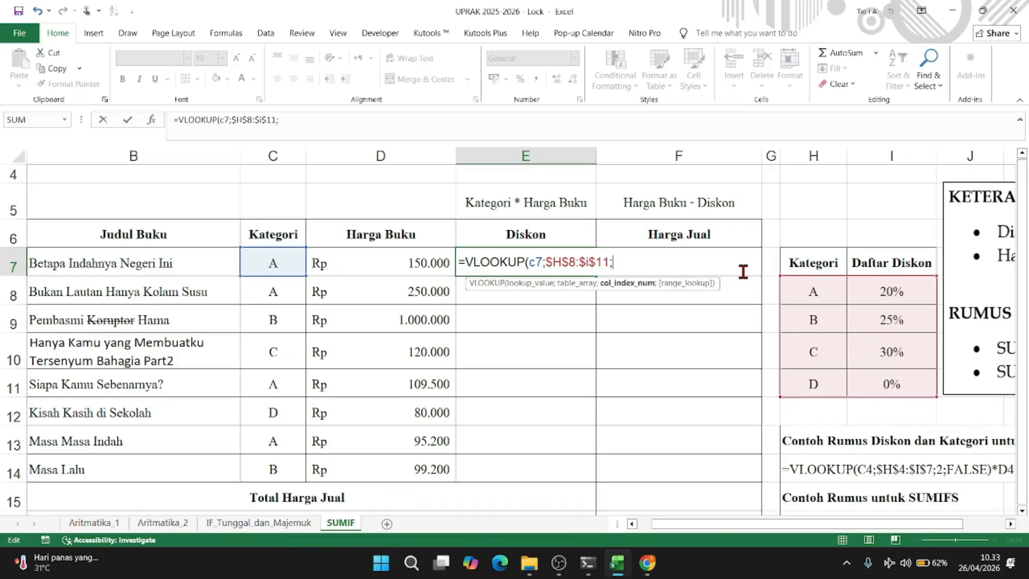
- Complete the E7 VLOOKUP with column index 2 and FALSE, multiply it by D7, and fill the formula down to E14
{"action": "type", "text": "2;fa"}
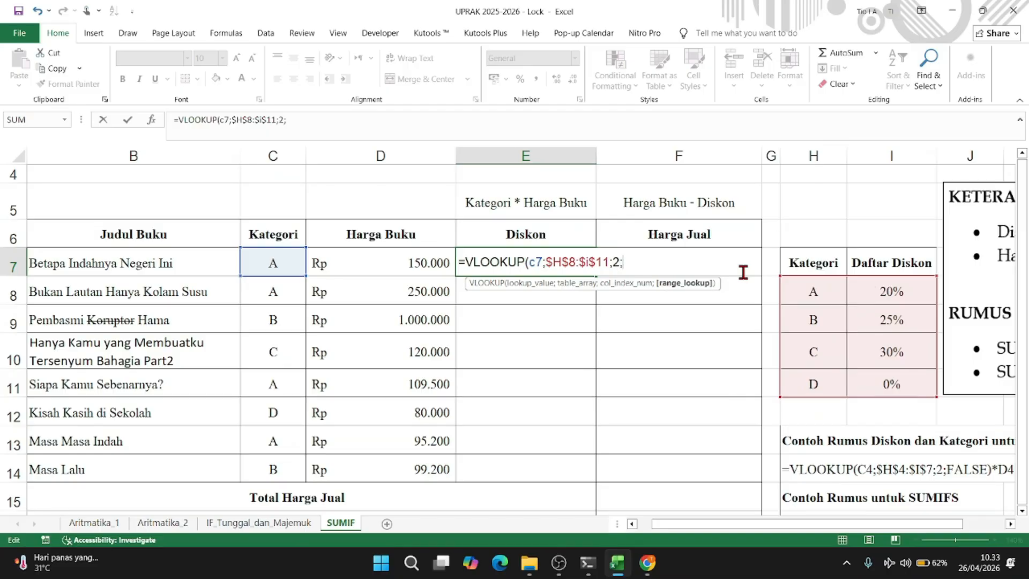
{"action": "type", "text": "l"}
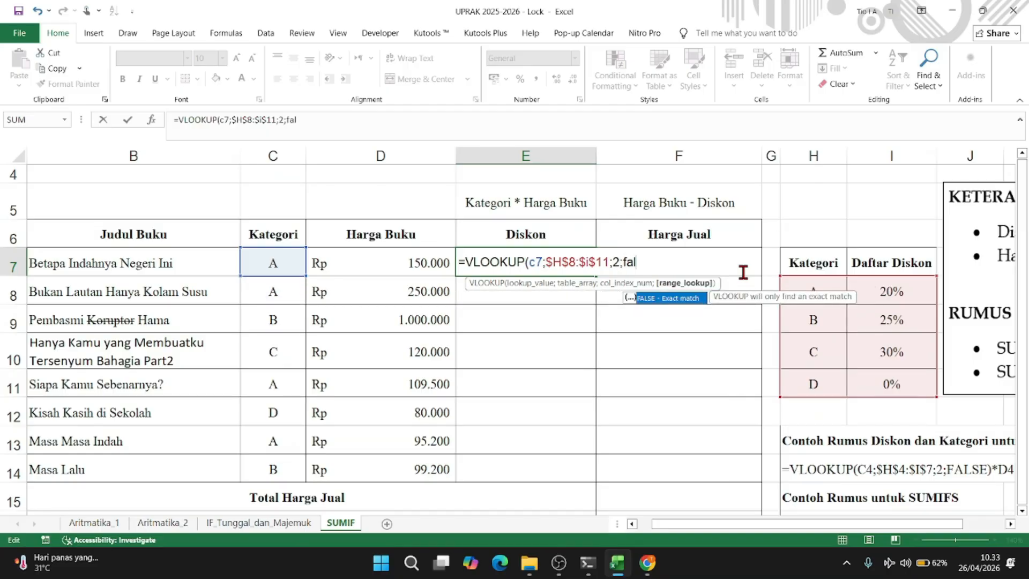
{"action": "type", "text": "se"}
{"action": "key", "text": "Tab"}
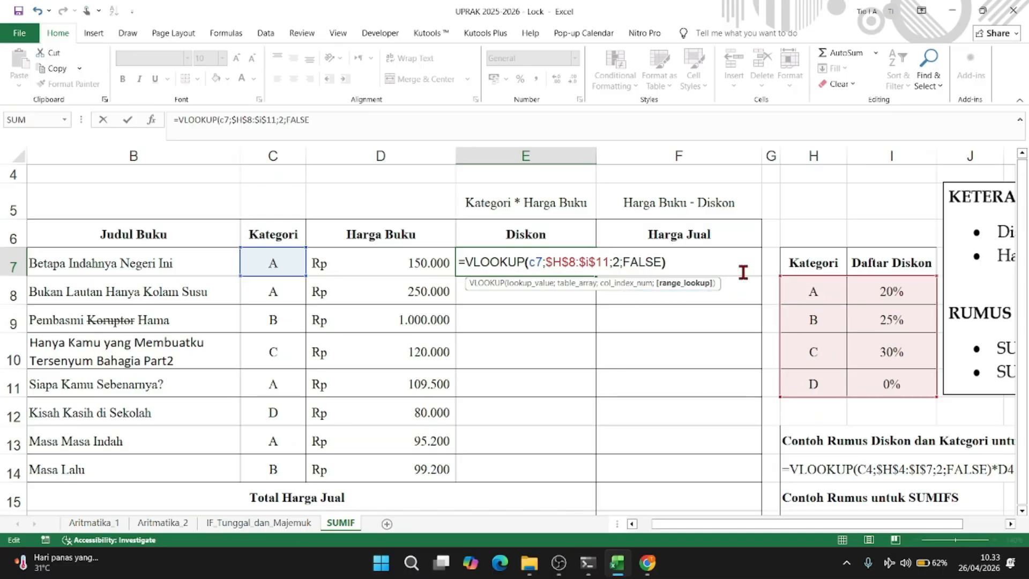
{"action": "type", "text": ")*"}
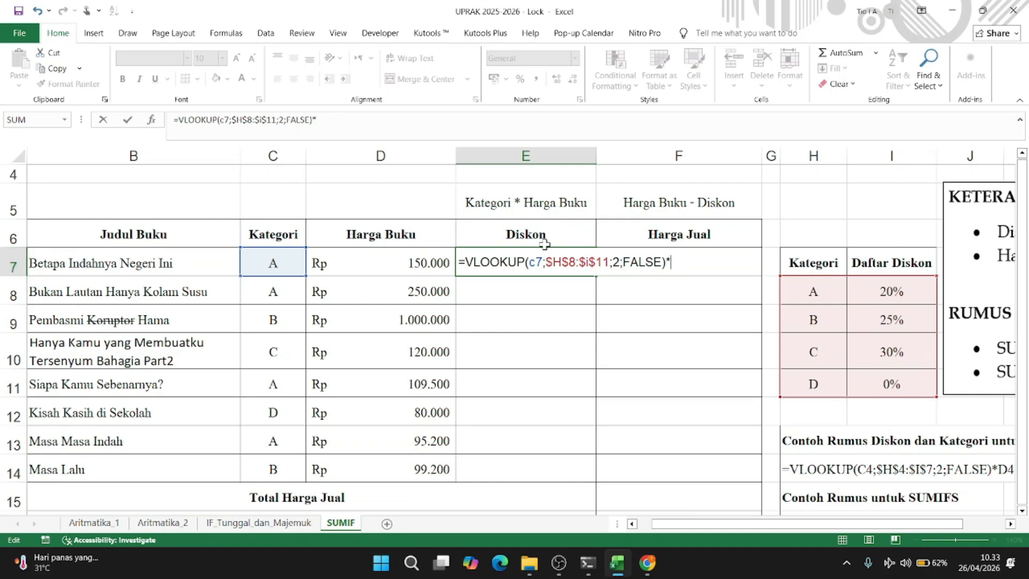
{"action": "type", "text": "d7"}
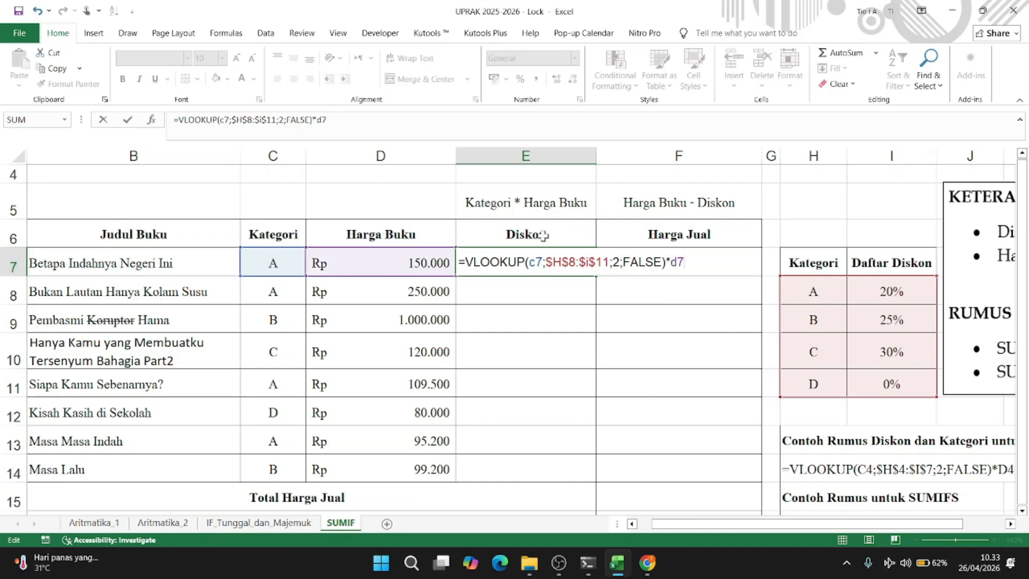
{"action": "key", "text": "Return"}
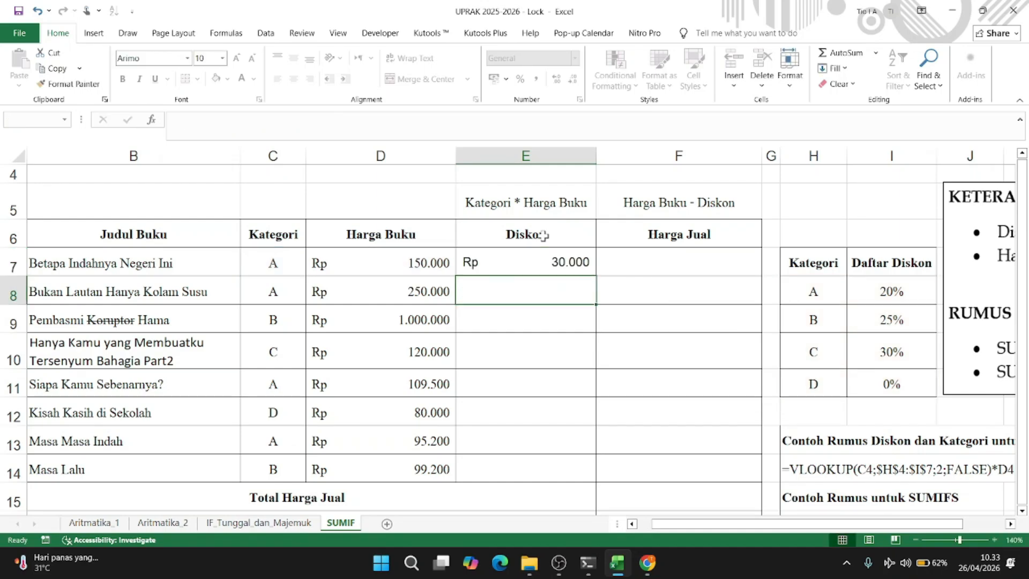
{"action": "left_click", "coordinate": [585, 262]}
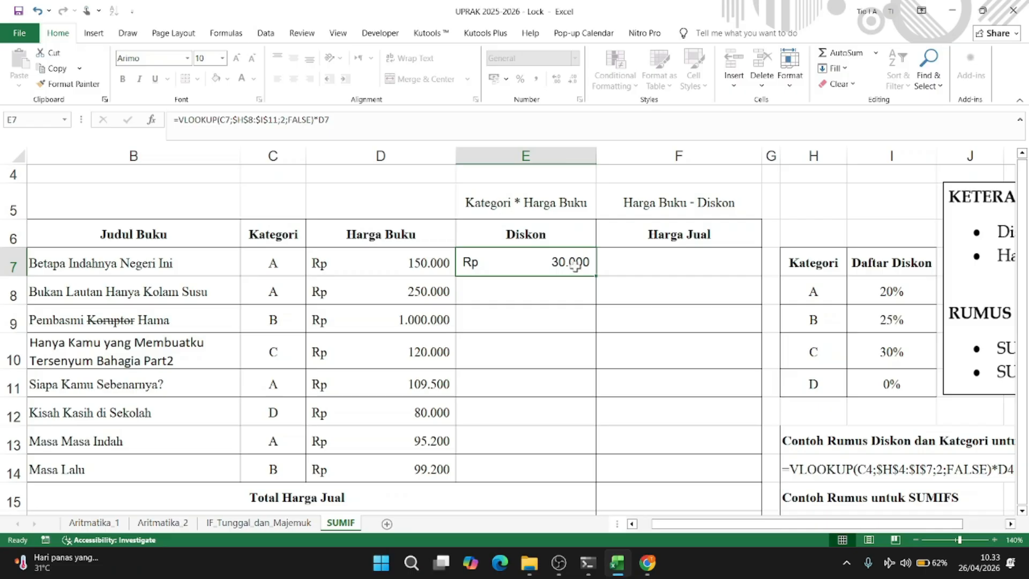
{"action": "left_click_drag", "start_coordinate": [598, 276], "coordinate": [584, 470]}
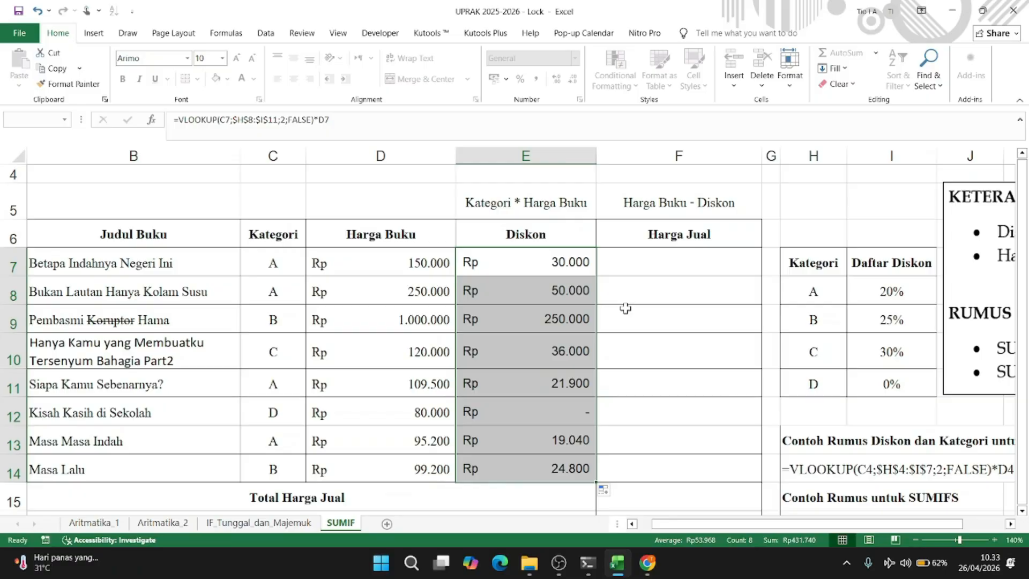
- Calculate the first book's sale price with =D7-E7 in F7 and fill the formula down to F14
{"action": "left_click", "coordinate": [647, 260]}
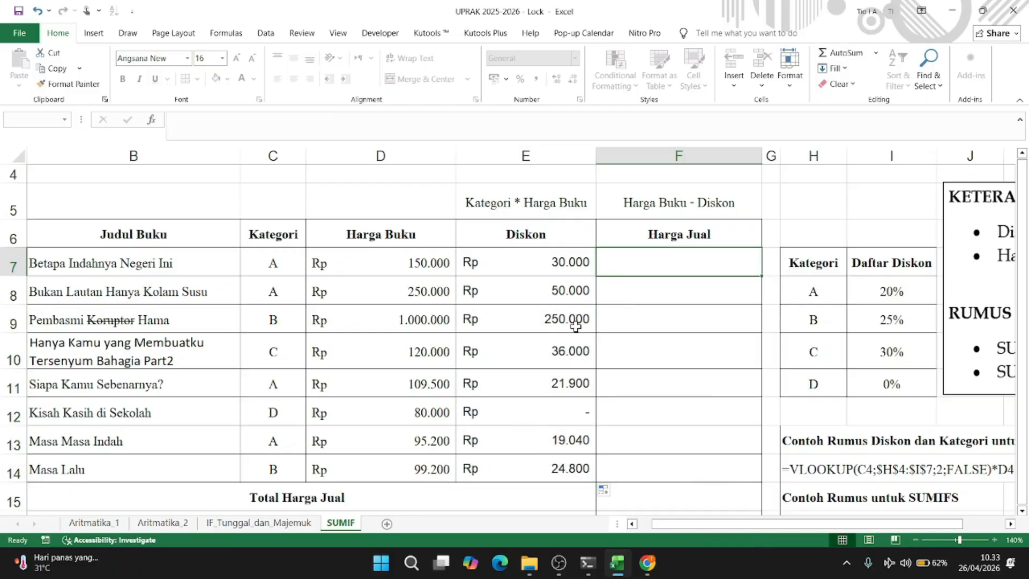
{"action": "scroll", "coordinate": [651, 319], "scroll_direction": "down", "scroll_amount": 1}
{"action": "scroll", "coordinate": [650, 316], "scroll_direction": "up", "scroll_amount": 1}
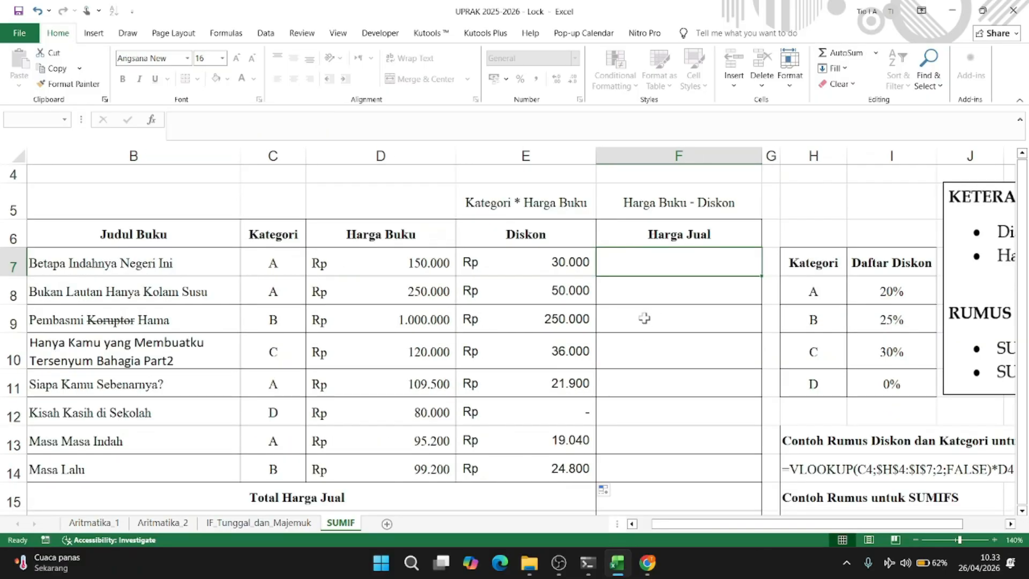
{"action": "type", "text": "="}
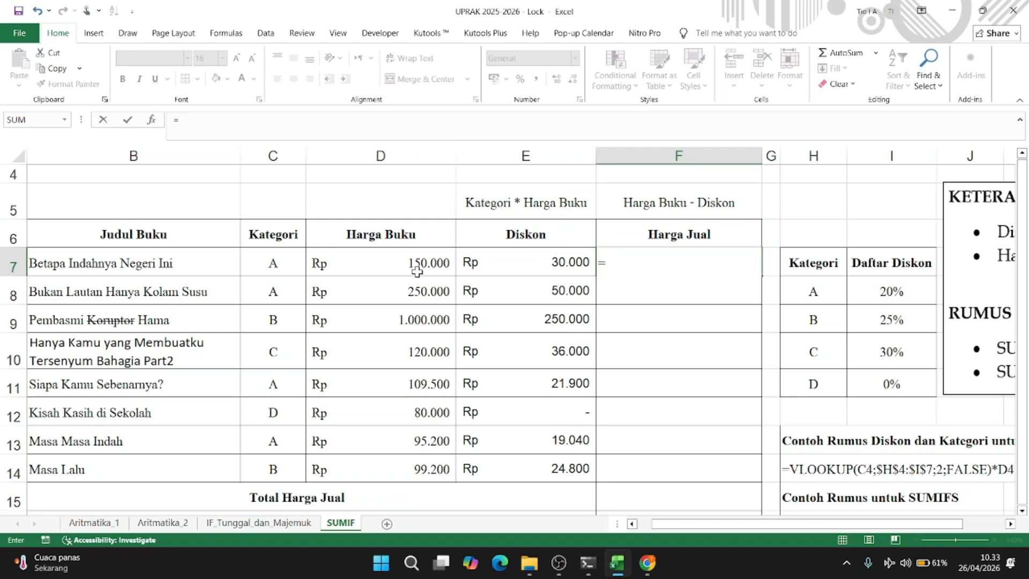
{"action": "type", "text": "d"}
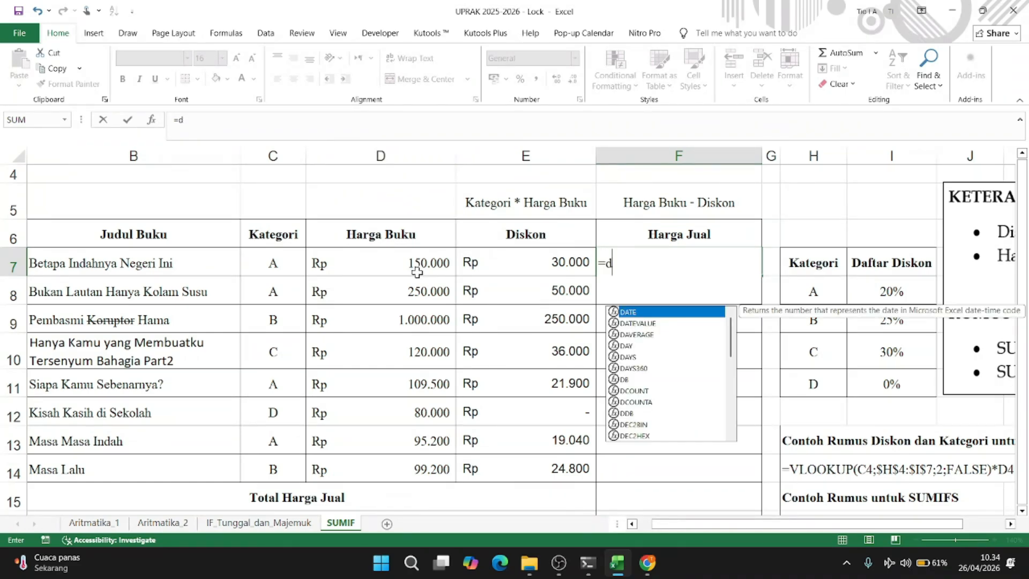
{"action": "type", "text": "7"}
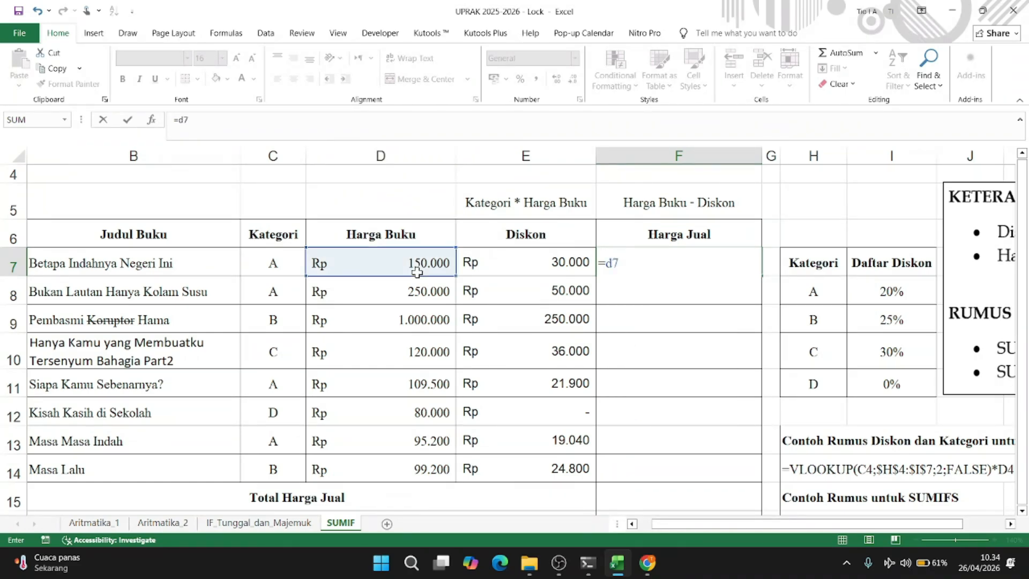
{"action": "type", "text": "-e7"}
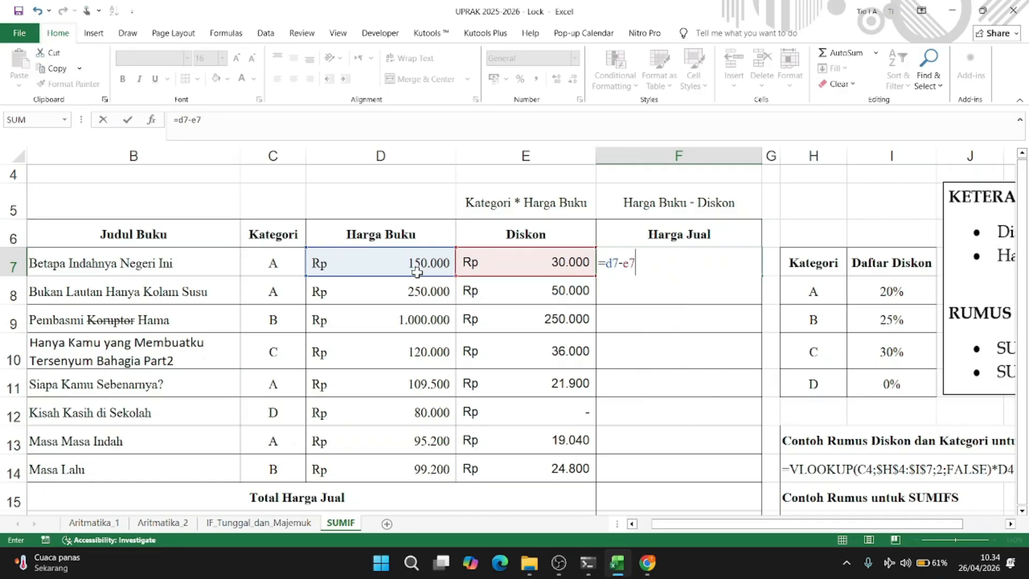
{"action": "key", "text": "Return"}
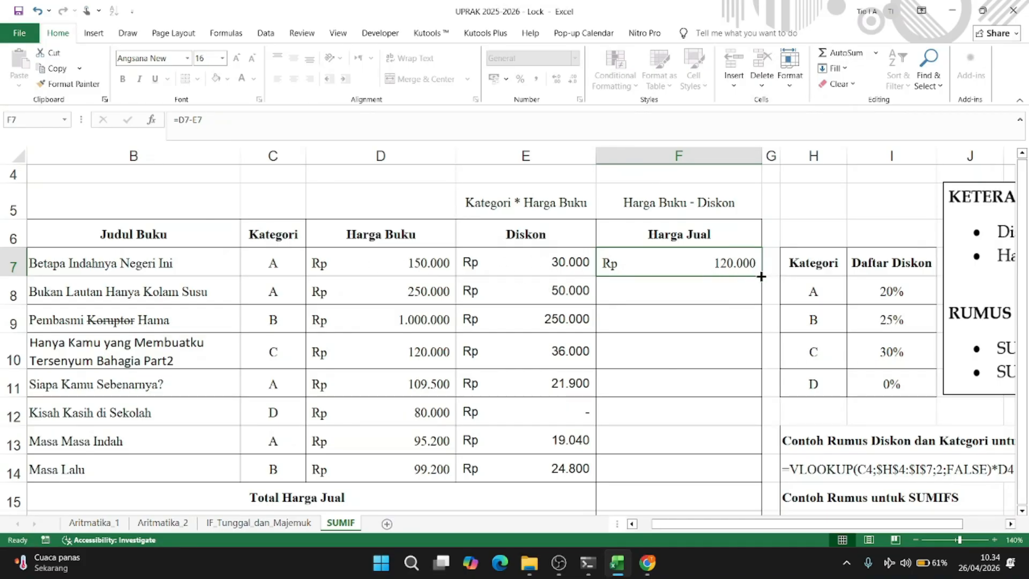
{"action": "left_click_drag", "start_coordinate": [761, 276], "coordinate": [744, 476]}
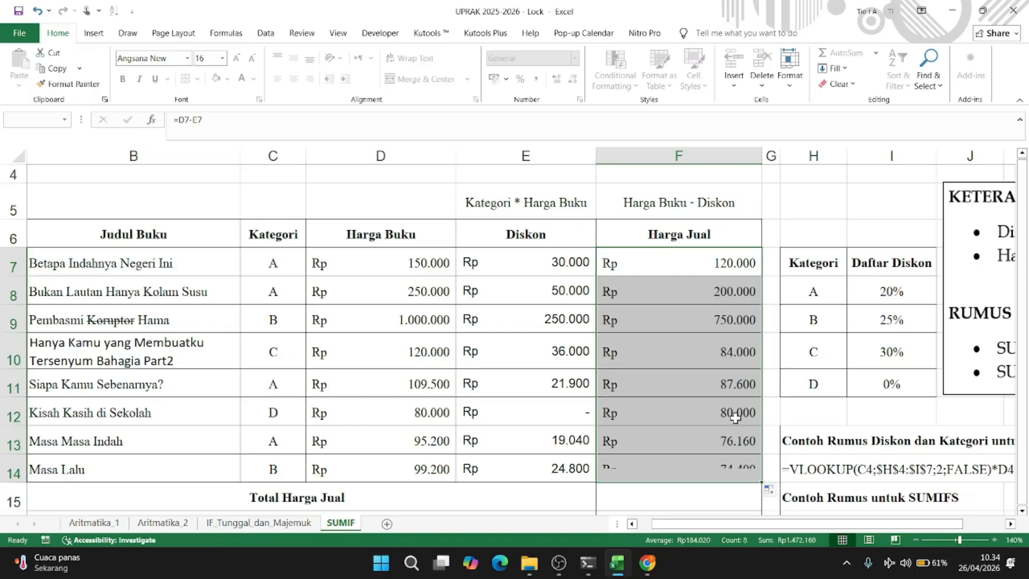
- Start a SUM formula in F15 for the total sale price, using F7:F15 as the range
{"action": "scroll", "coordinate": [720, 372], "scroll_direction": "down", "scroll_amount": 1}
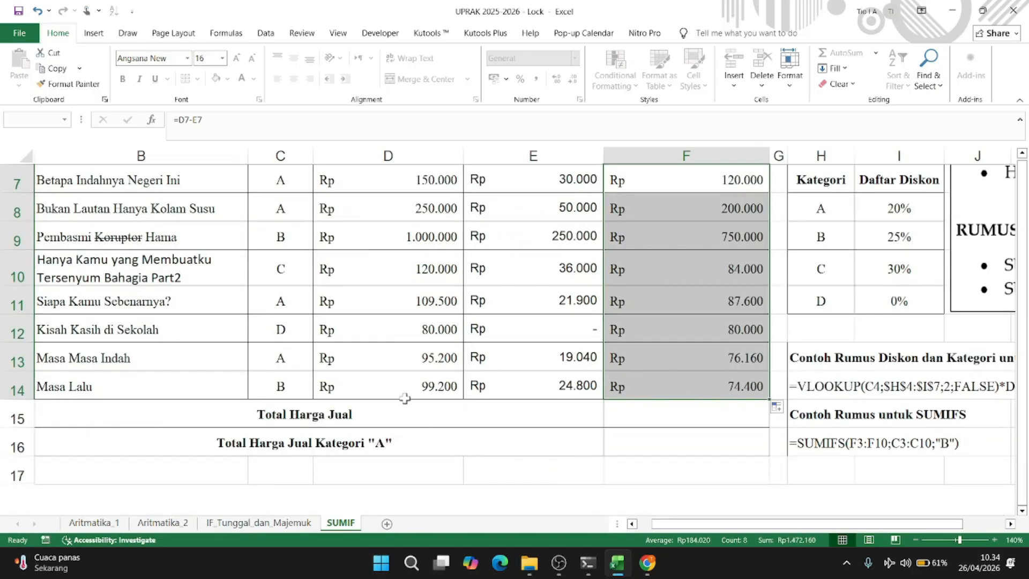
{"action": "scroll", "coordinate": [650, 435], "scroll_direction": "up", "scroll_amount": 1}
{"action": "scroll", "coordinate": [646, 432], "scroll_direction": "down", "scroll_amount": 1}
{"action": "scroll", "coordinate": [654, 458], "scroll_direction": "up", "scroll_amount": 1}
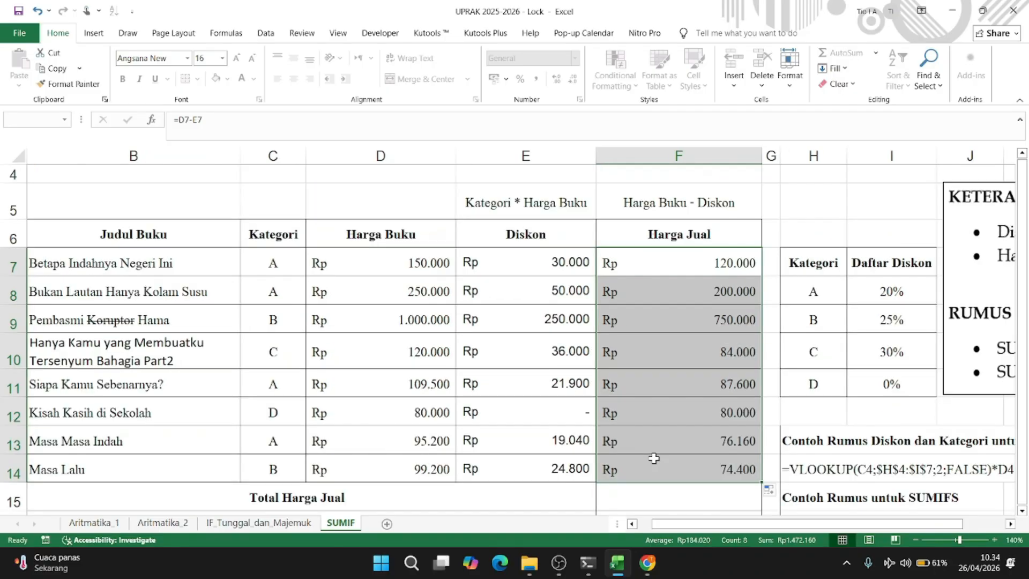
{"action": "scroll", "coordinate": [654, 458], "scroll_direction": "down", "scroll_amount": 1}
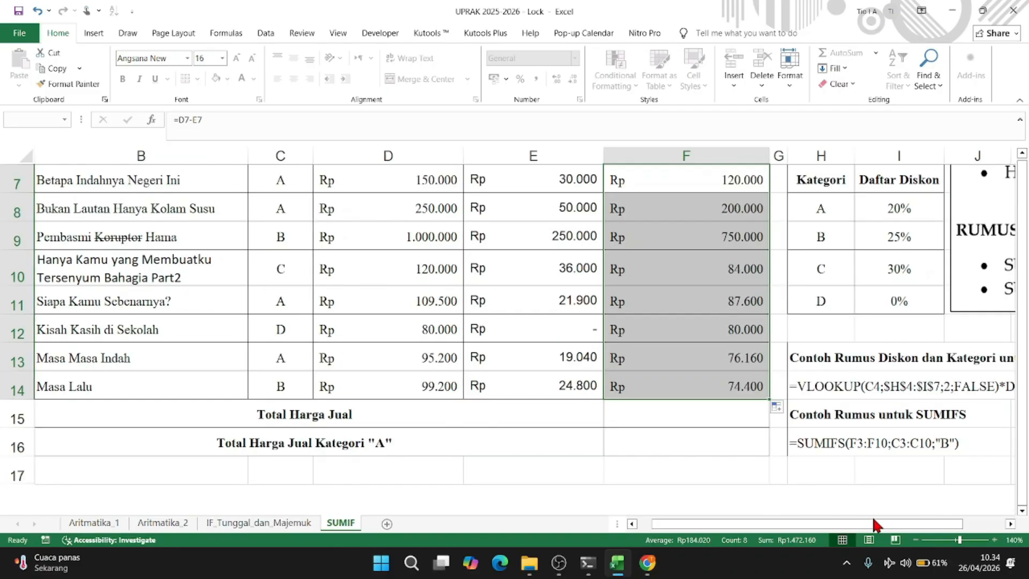
{"action": "scroll", "coordinate": [759, 418], "scroll_direction": "up", "scroll_amount": 1}
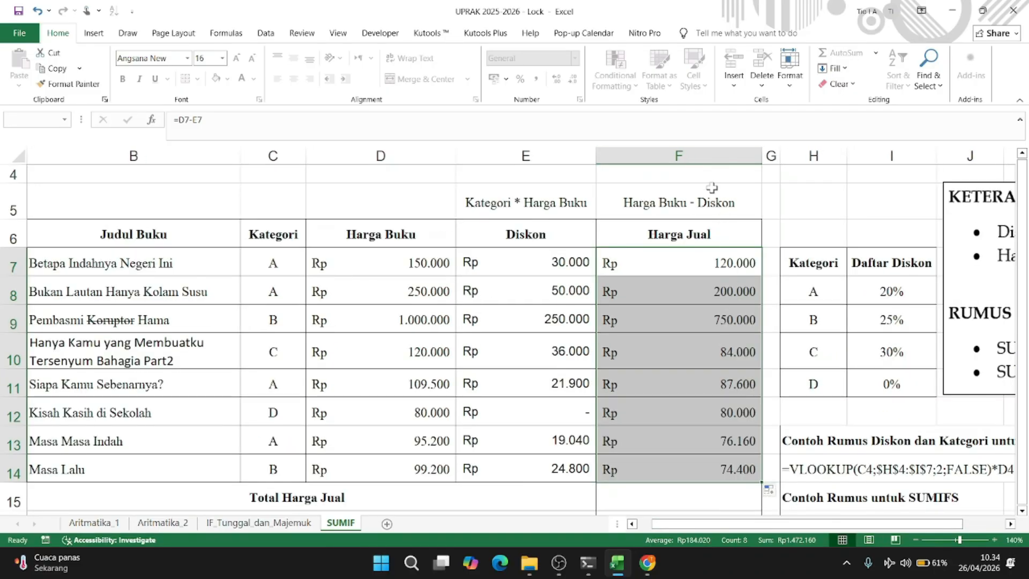
{"action": "scroll", "coordinate": [720, 286], "scroll_direction": "down", "scroll_amount": 1}
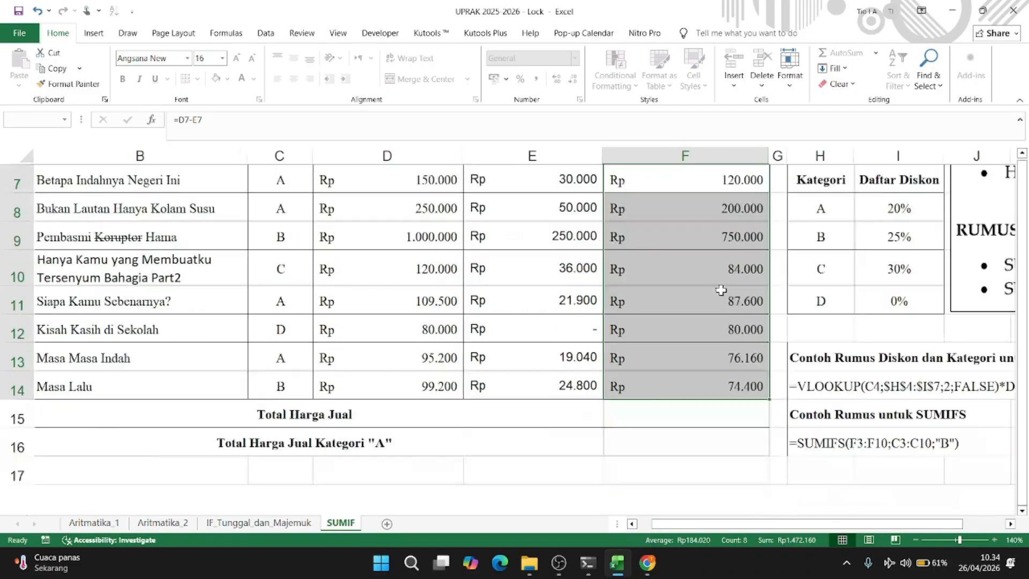
{"action": "left_click", "coordinate": [705, 411]}
{"action": "type", "text": "=sum"}
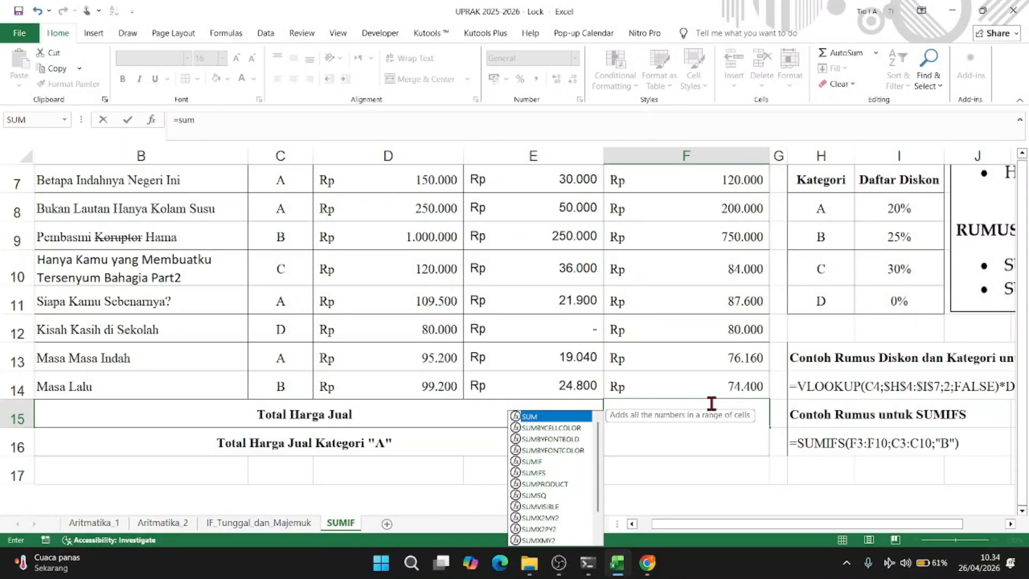
{"action": "type", "text": "("}
{"action": "scroll", "coordinate": [711, 403], "scroll_direction": "up", "scroll_amount": 1}
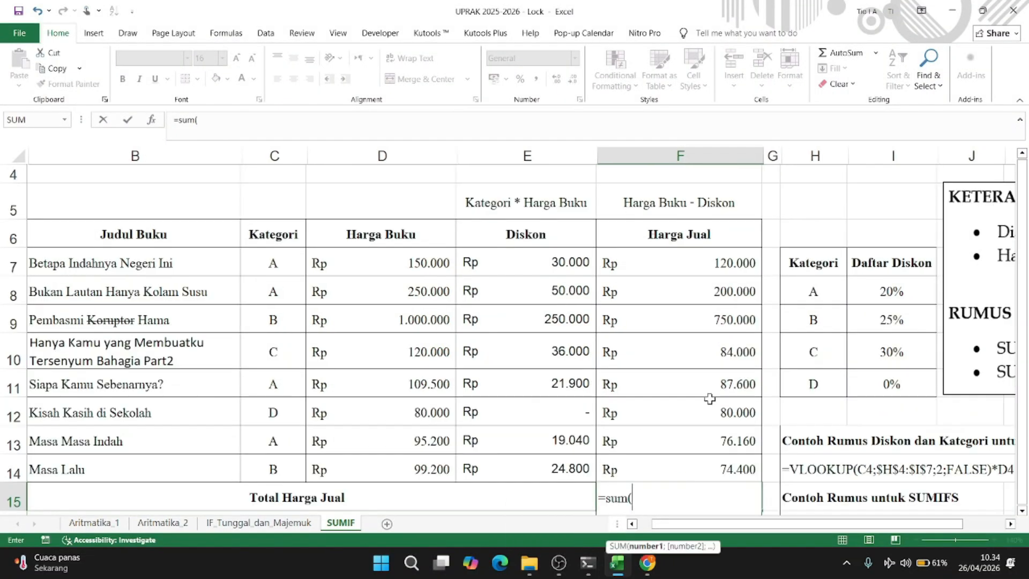
{"action": "left_click", "coordinate": [703, 262]}
{"action": "left_click_drag", "start_coordinate": [700, 287], "coordinate": [699, 488]}
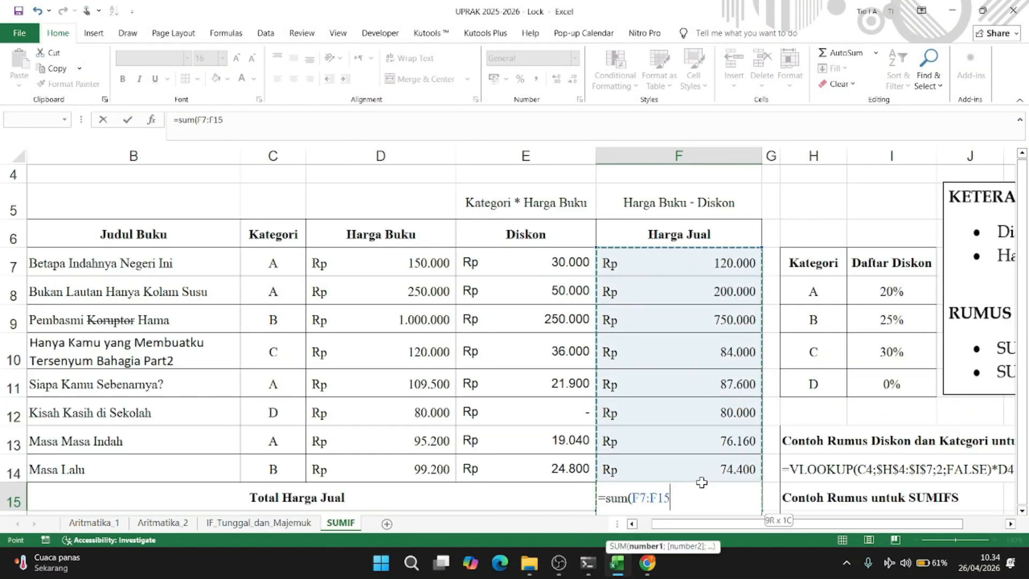
- Shorten the SUM range in F15 to F7:F14 and complete the total sale price formula
{"action": "scroll", "coordinate": [680, 364], "scroll_direction": "down", "scroll_amount": 1}
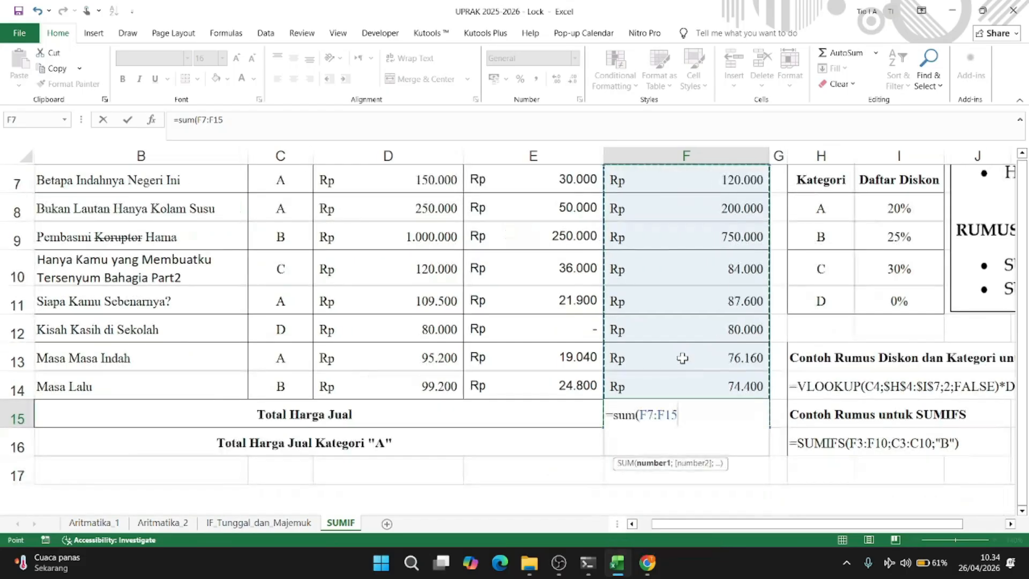
{"action": "key", "text": "shift+Up"}
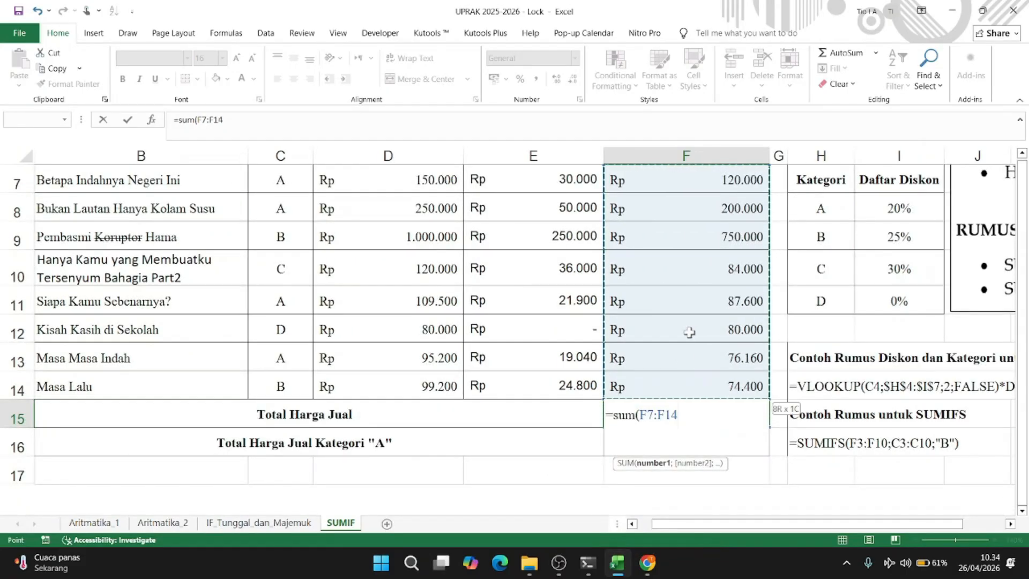
{"action": "scroll", "coordinate": [696, 274], "scroll_direction": "up", "scroll_amount": 2}
{"action": "scroll", "coordinate": [691, 307], "scroll_direction": "down", "scroll_amount": 1}
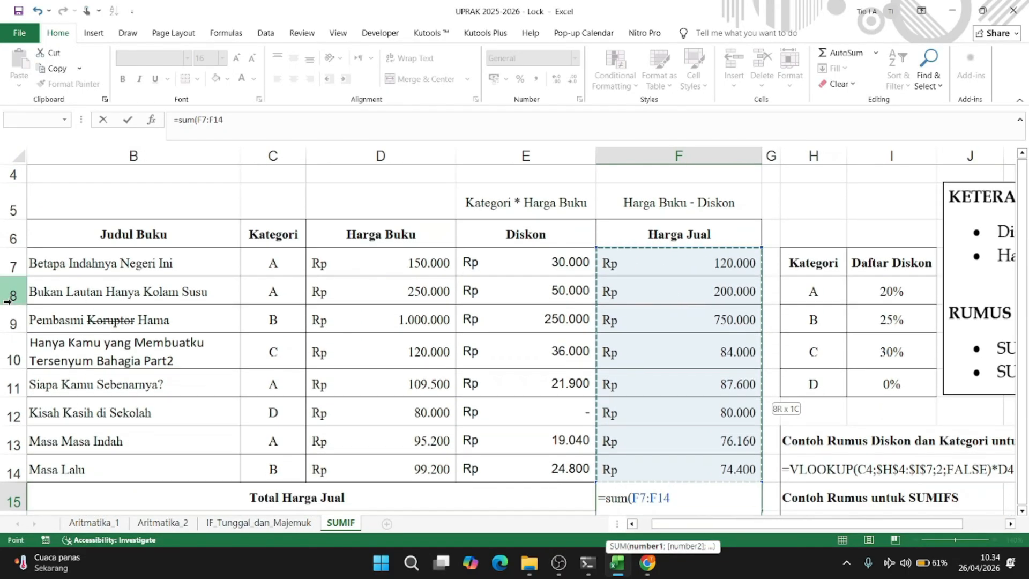
{"action": "scroll", "coordinate": [686, 370], "scroll_direction": "down", "scroll_amount": 1}
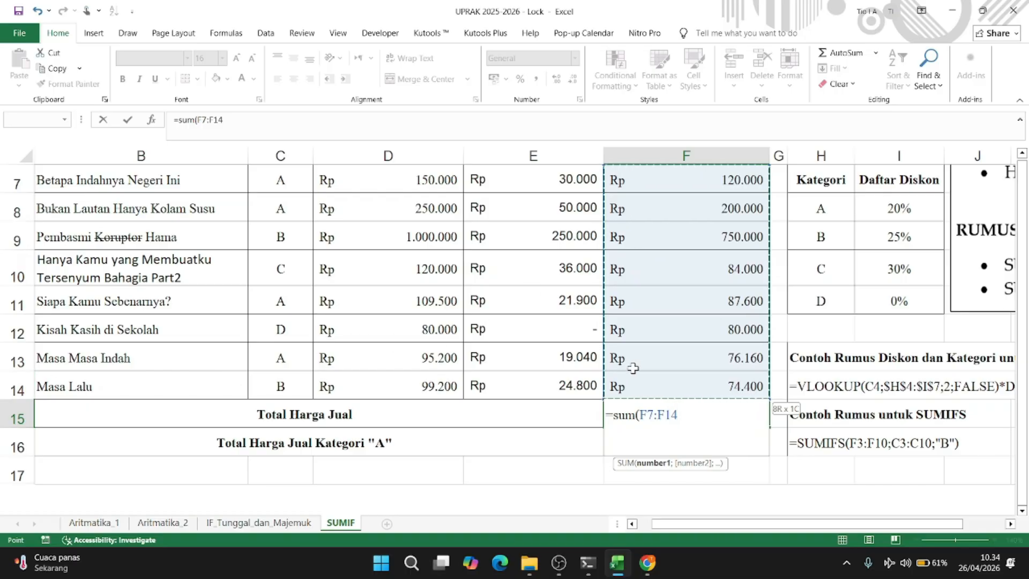
{"action": "key", "text": "Return"}
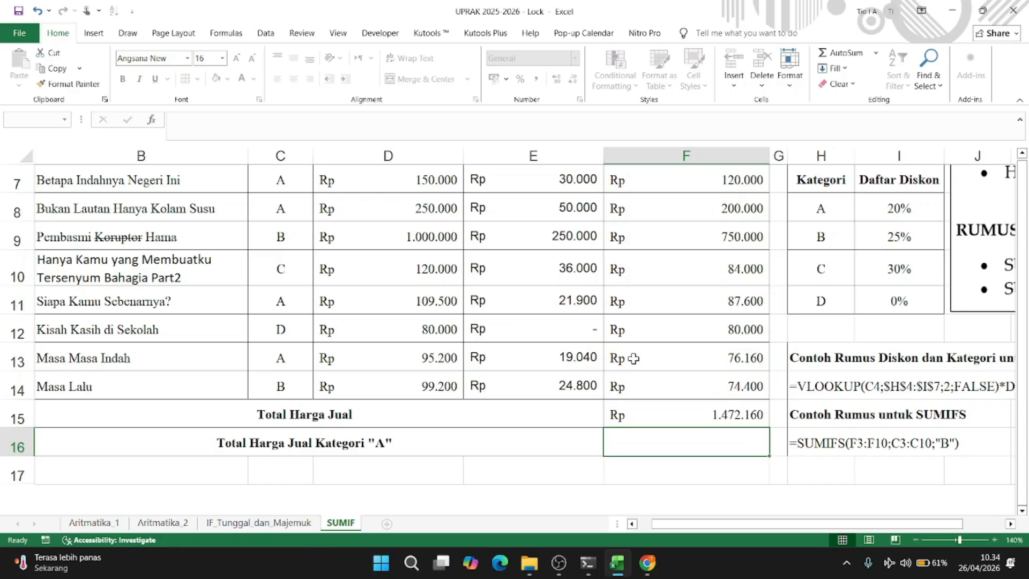
- Begin a SUMIFS formula in F16 for the category A sale price total
{"action": "type", "text": "="}
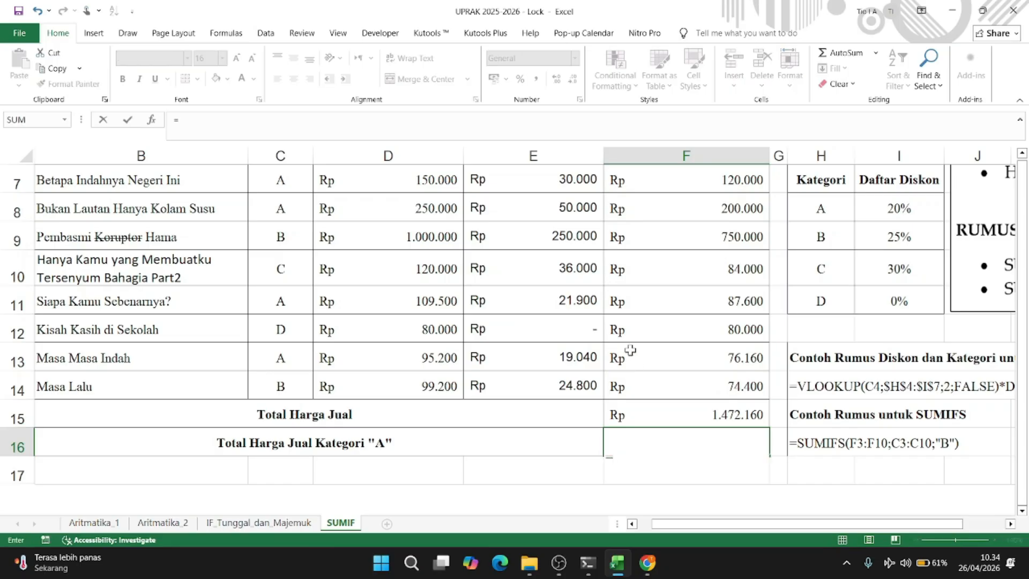
{"action": "key", "text": "BackSpace"}
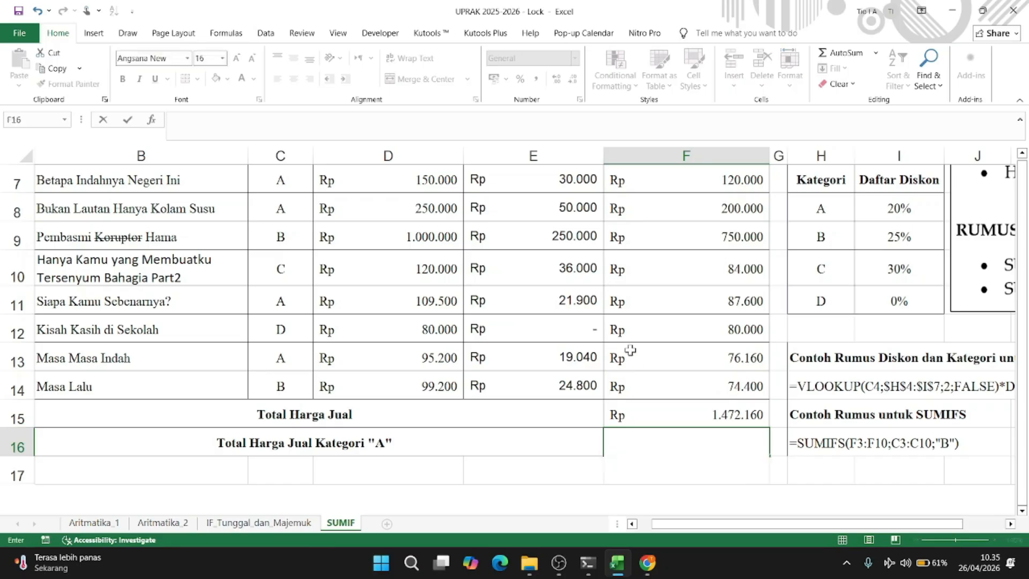
{"action": "type", "text": "="}
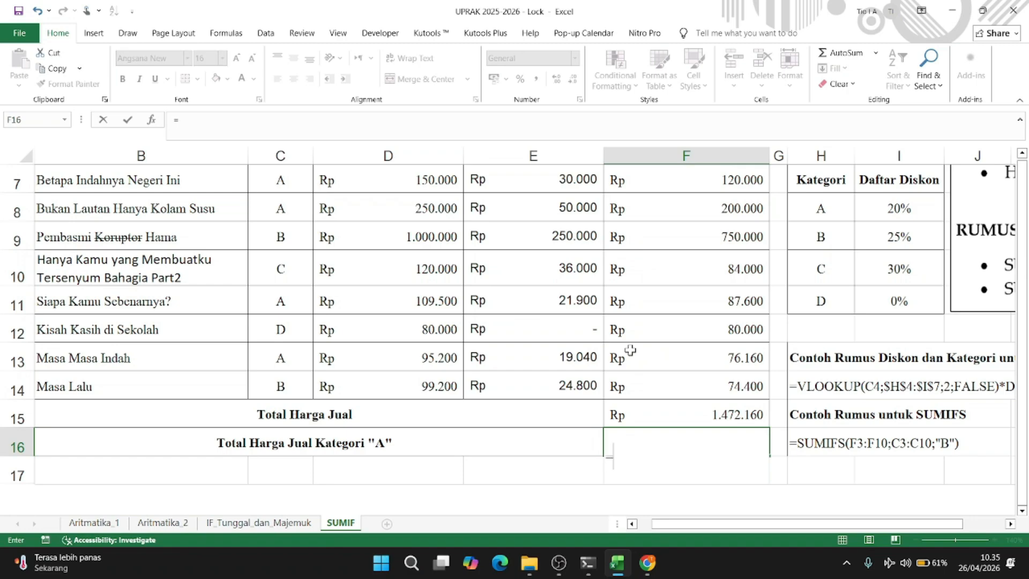
{"action": "type", "text": "sumifs"}
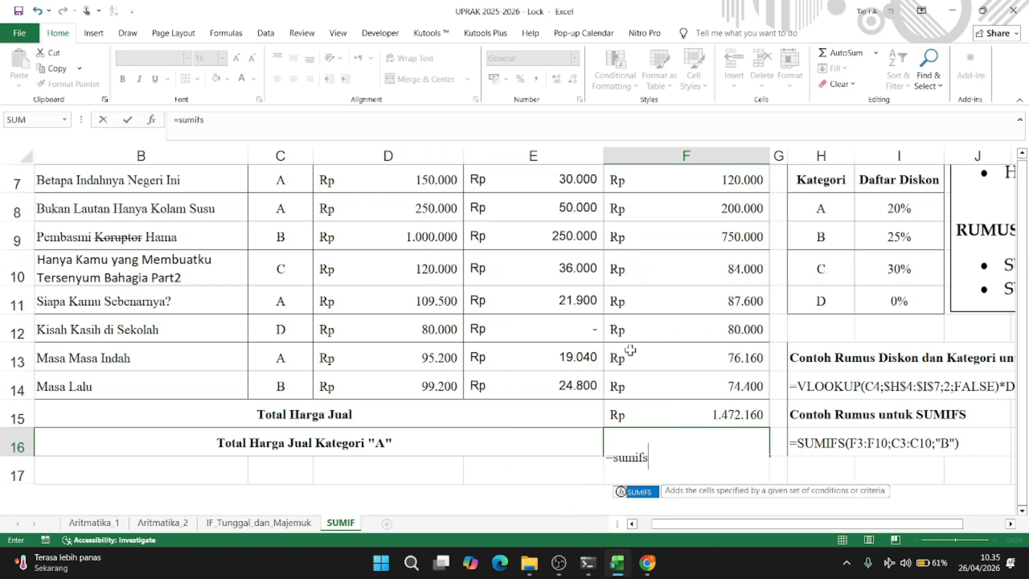
{"action": "type", "text": "("}
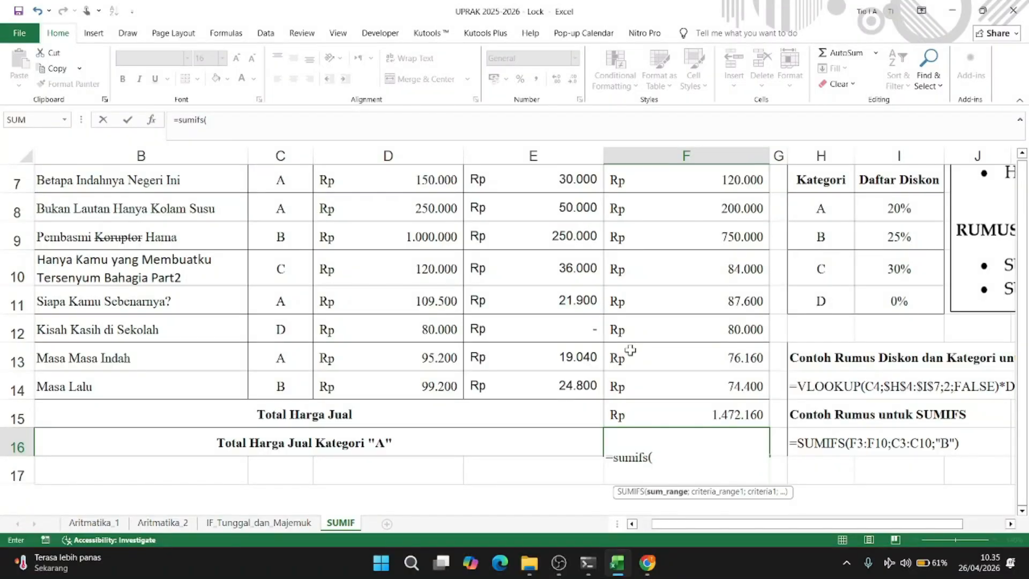
- Enter F7:F14 as the sum range of the SUMIFS formula in F16
{"action": "scroll", "coordinate": [696, 393], "scroll_direction": "up", "scroll_amount": 1}
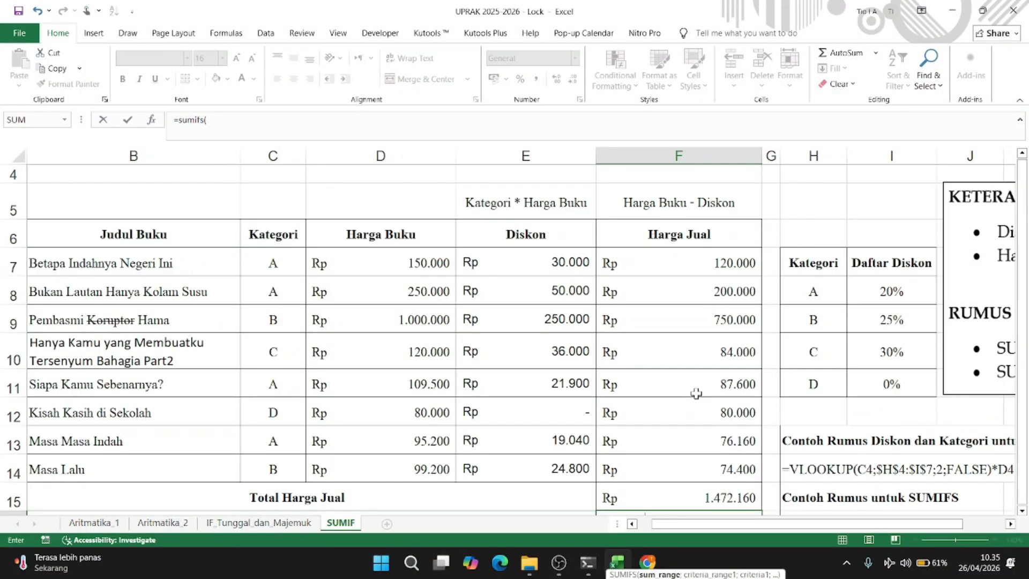
{"action": "scroll", "coordinate": [696, 394], "scroll_direction": "down", "scroll_amount": 1}
{"action": "scroll", "coordinate": [694, 388], "scroll_direction": "up", "scroll_amount": 1}
{"action": "scroll", "coordinate": [692, 386], "scroll_direction": "down", "scroll_amount": 1}
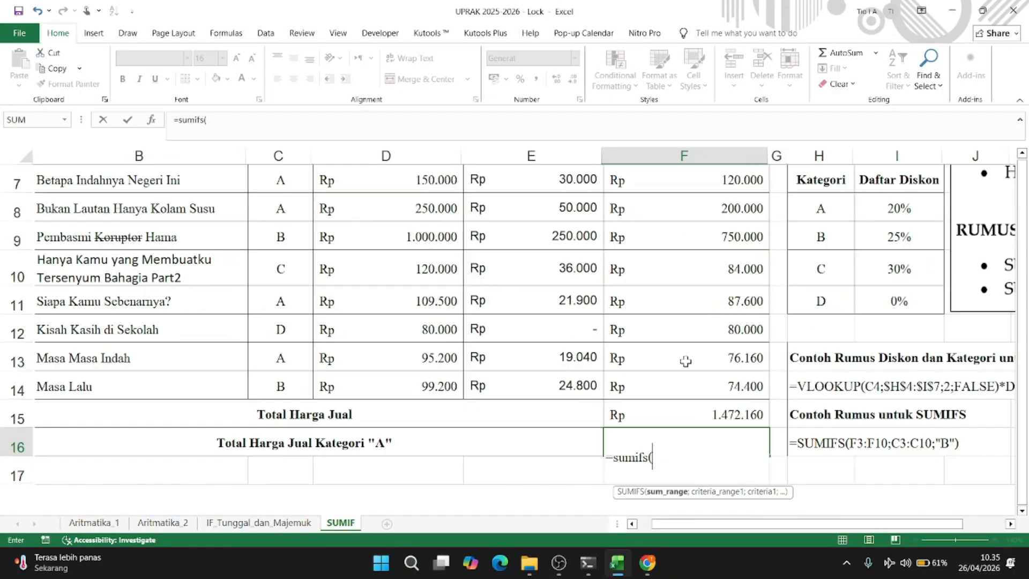
{"action": "scroll", "coordinate": [685, 339], "scroll_direction": "up", "scroll_amount": 1}
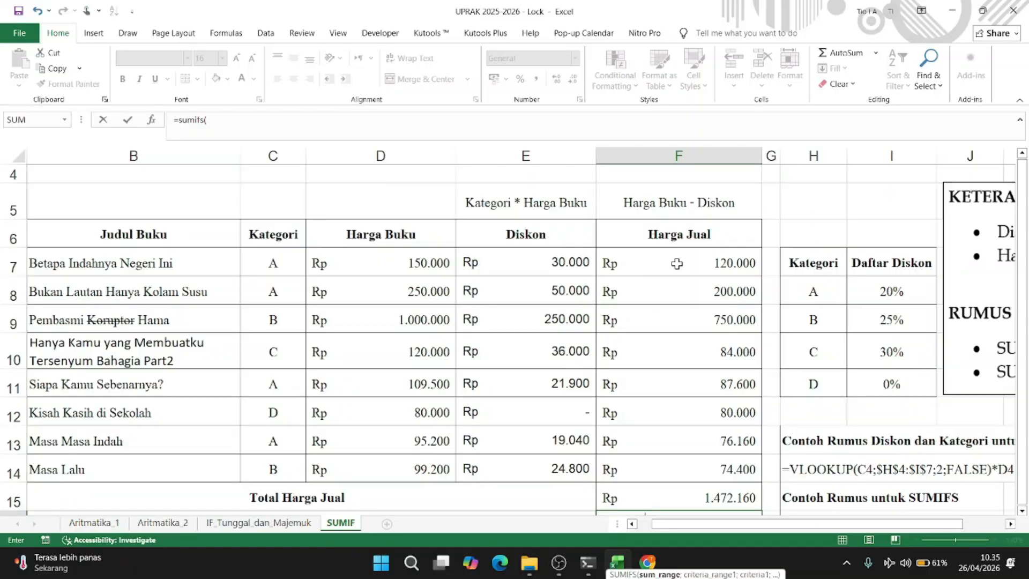
{"action": "scroll", "coordinate": [672, 268], "scroll_direction": "down", "scroll_amount": 1}
{"action": "type", "text": "f"}
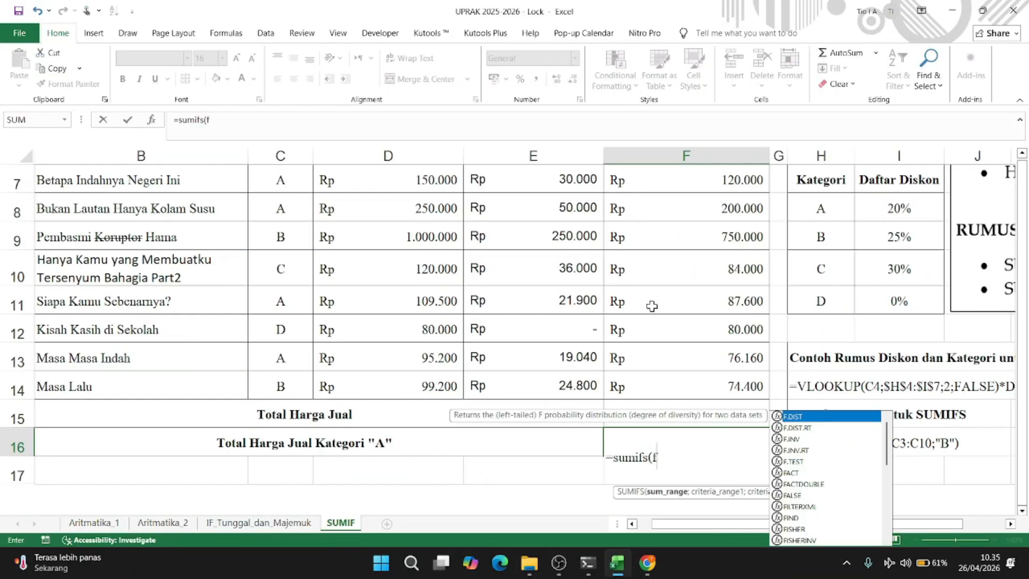
{"action": "scroll", "coordinate": [652, 306], "scroll_direction": "up", "scroll_amount": 1}
{"action": "type", "text": "7"}
{"action": "scroll", "coordinate": [690, 287], "scroll_direction": "down", "scroll_amount": 1}
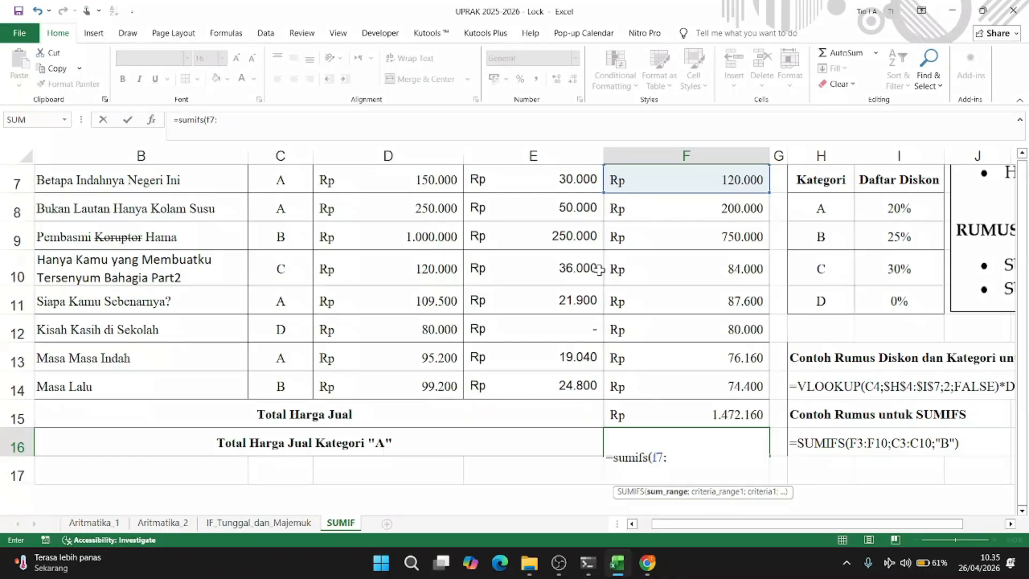
{"action": "type", "text": "f"}
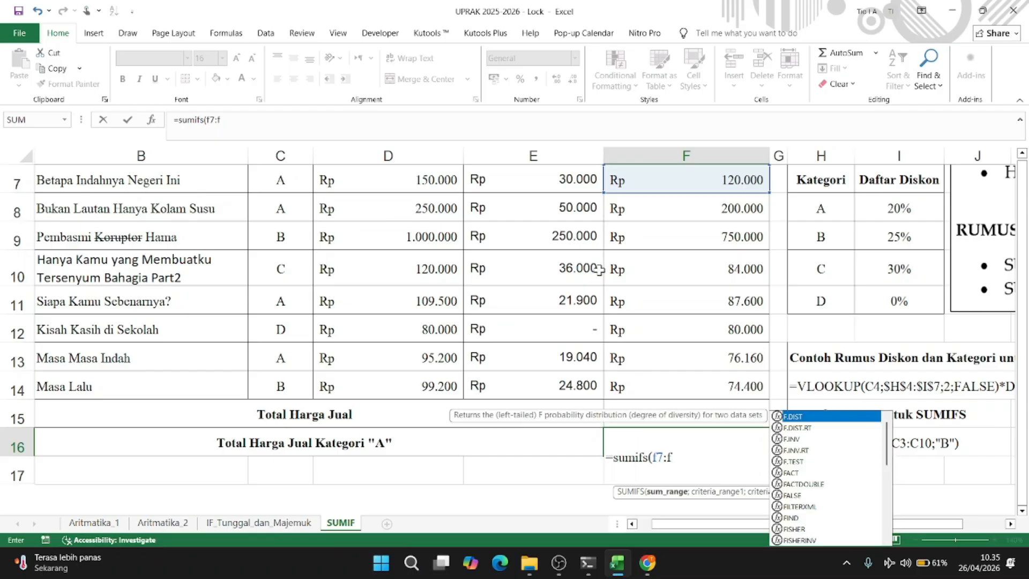
{"action": "type", "text": "14;"}
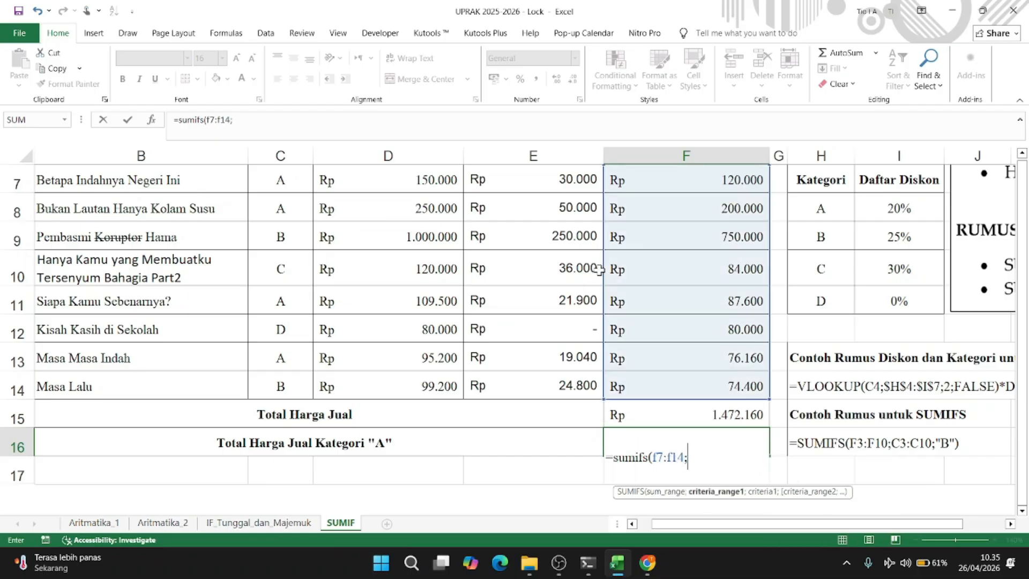
- Enter C7:C14 as the criteria range of the SUMIFS formula in F16
{"action": "scroll", "coordinate": [323, 253], "scroll_direction": "up", "scroll_amount": 1}
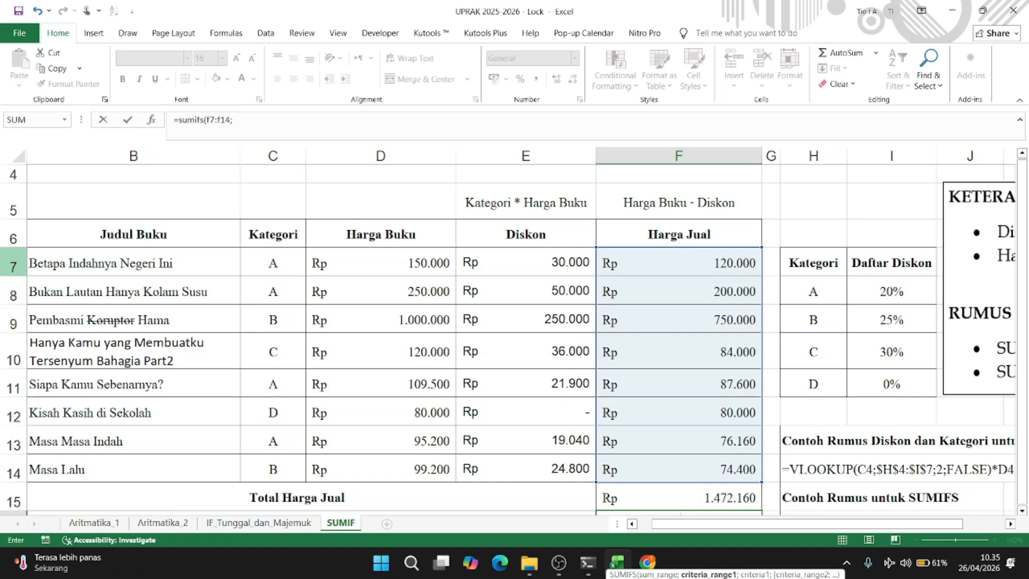
{"action": "scroll", "coordinate": [186, 290], "scroll_direction": "down", "scroll_amount": 1}
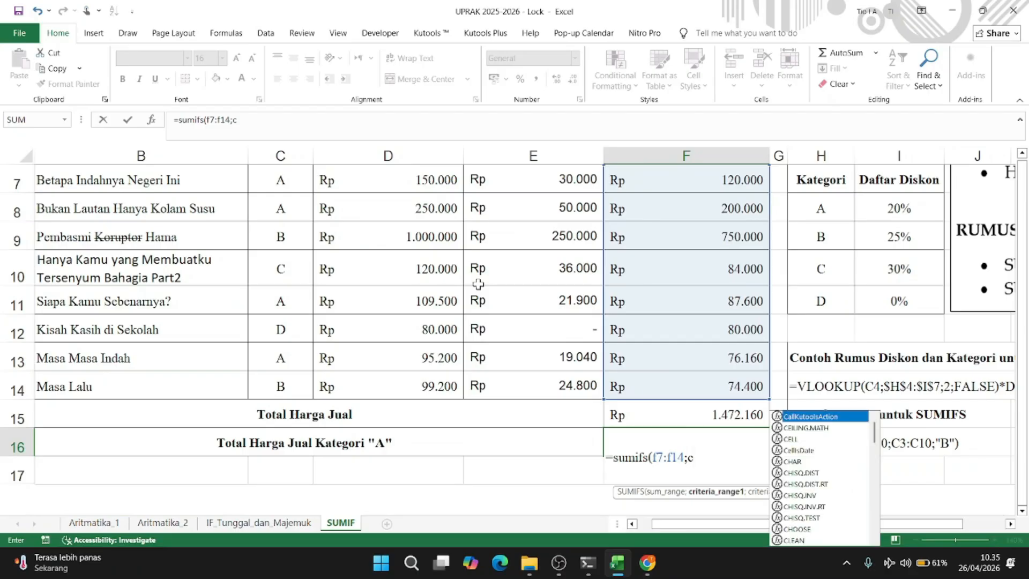
{"action": "type", "text": "7"}
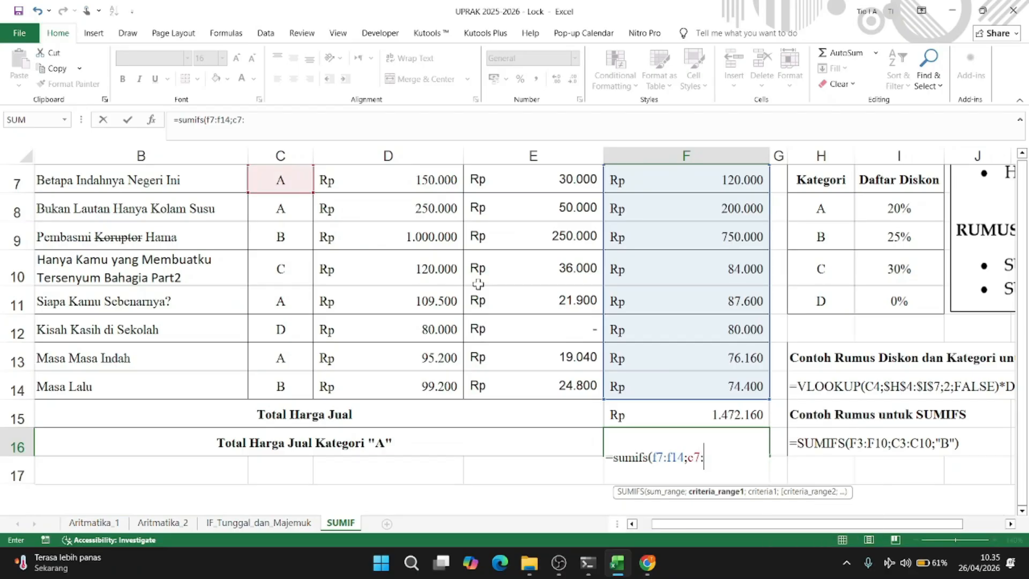
{"action": "type", "text": ":c14"}
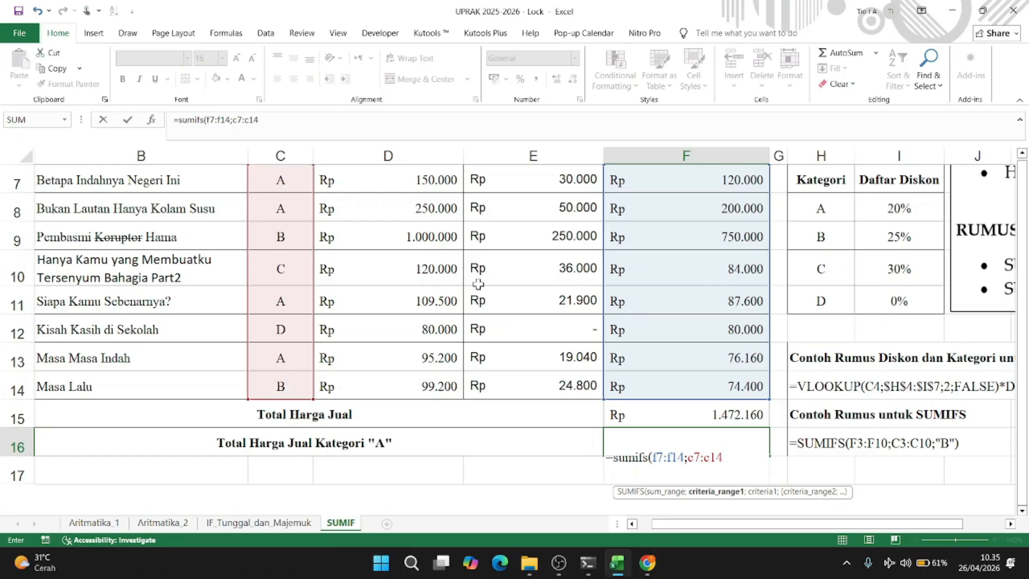
{"action": "type", "text": ";"}
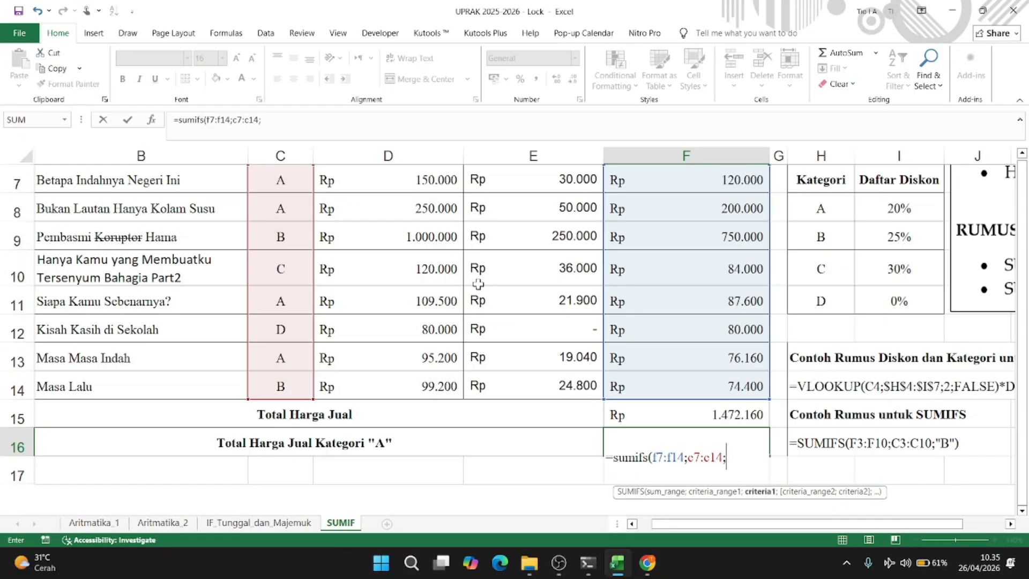
- Set the SUMIFS criterion to "A", complete the formula, and select F16 to check it
{"action": "left_click", "coordinate": [732, 458]}
{"action": "type", "text": "A"}
{"action": "key", "text": "Return"}
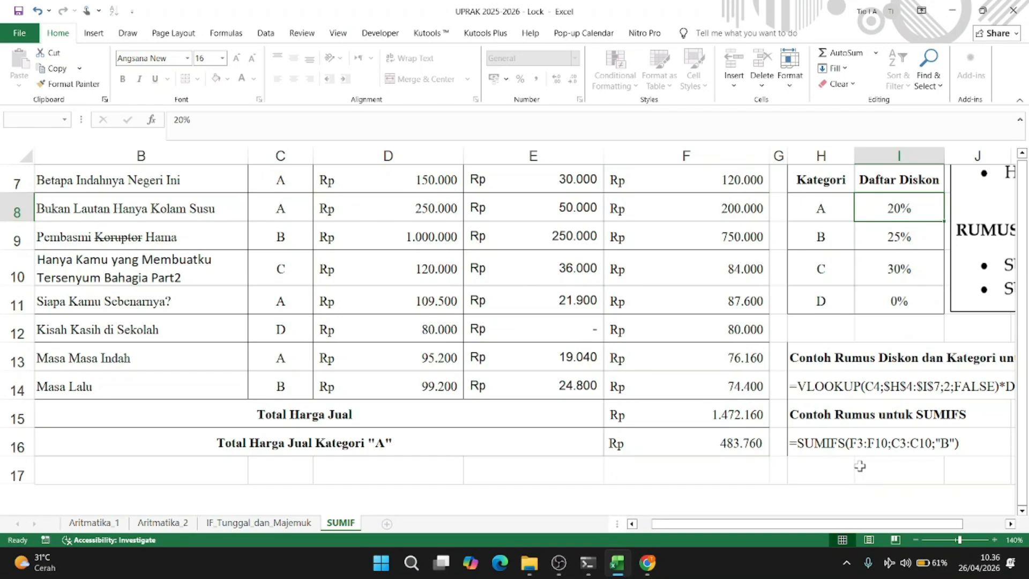
{"action": "left_click", "coordinate": [693, 442]}
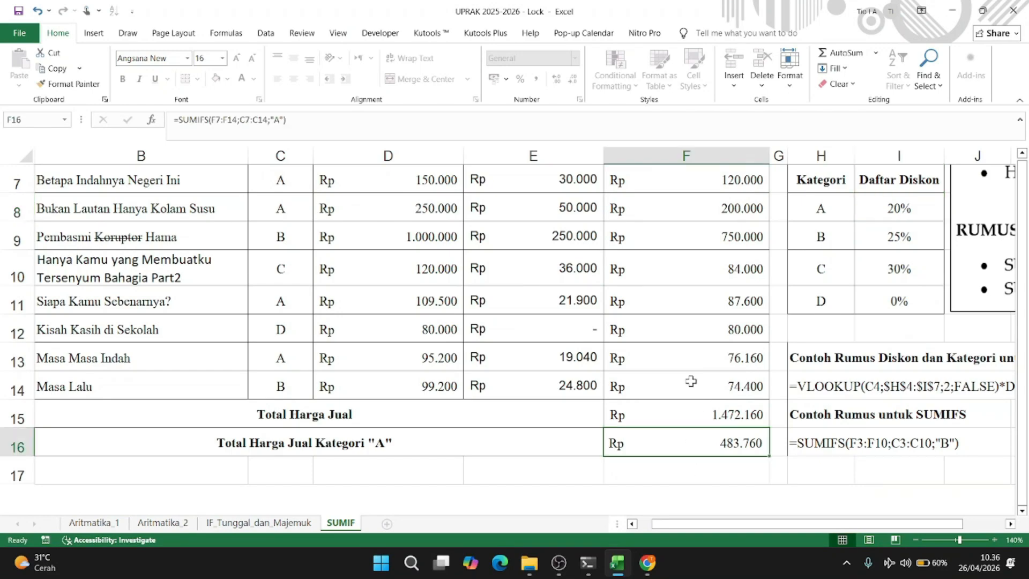
{"action": "scroll", "coordinate": [692, 381], "scroll_direction": "up", "scroll_amount": 1}
{"action": "scroll", "coordinate": [691, 381], "scroll_direction": "down", "scroll_amount": 1}
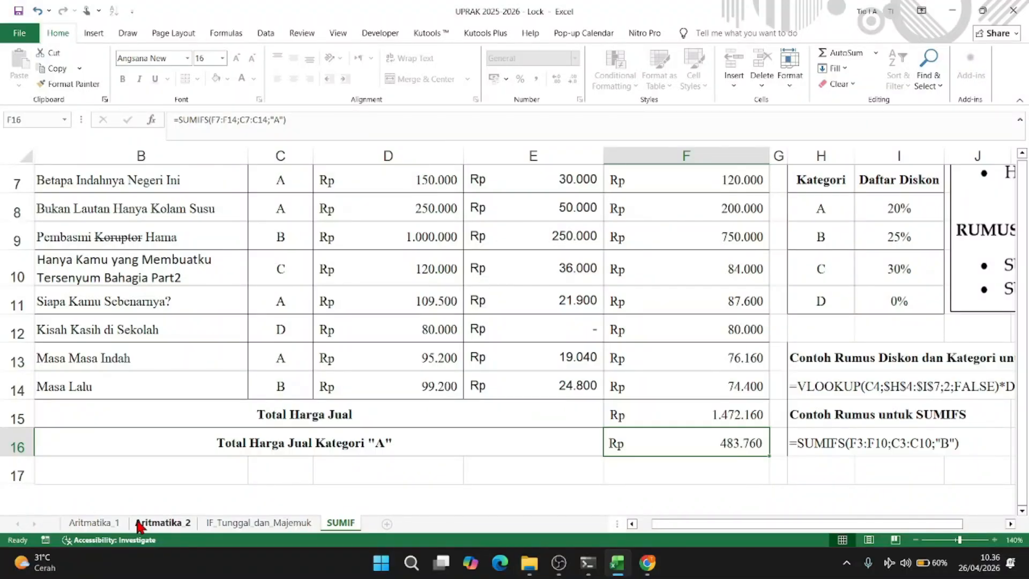